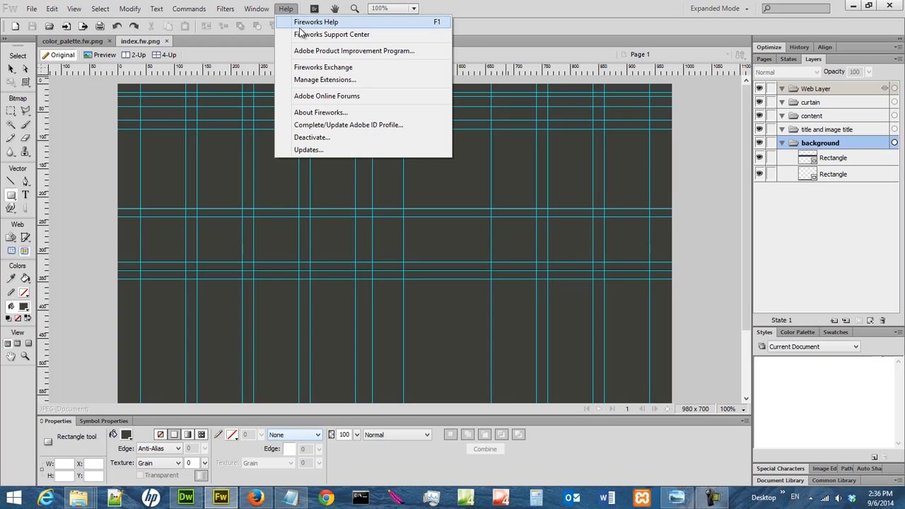
- Check the version information of Fireworks and dismiss it
{"action": "left_click", "coordinate": [332, 114]}
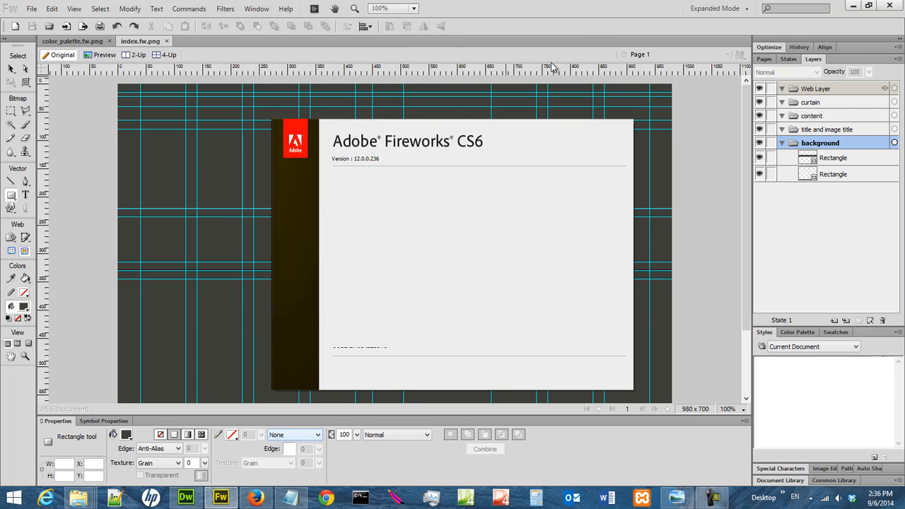
{"action": "left_click", "coordinate": [573, 23]}
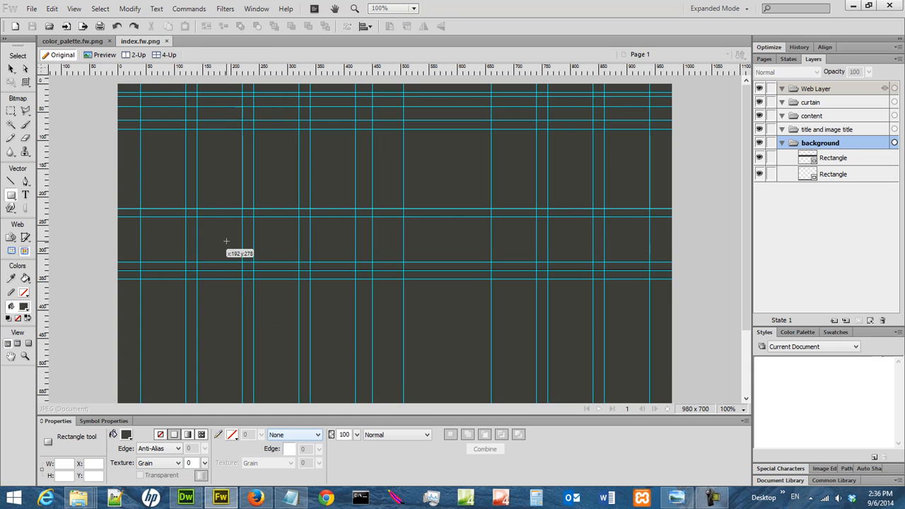
- Hide the guides and examine the whole page background at 50% zoom before returning to 100%
{"action": "left_click", "coordinate": [75, 8]}
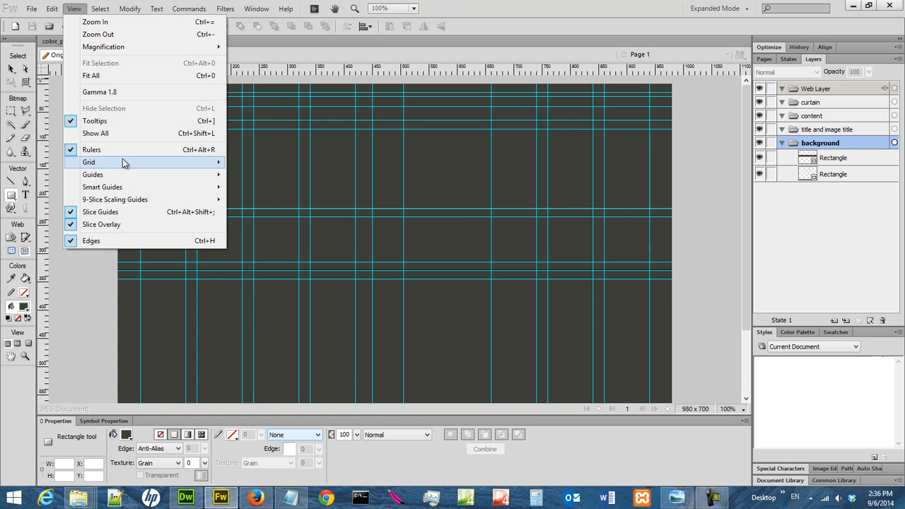
{"action": "mouse_move", "coordinate": [123, 163]}
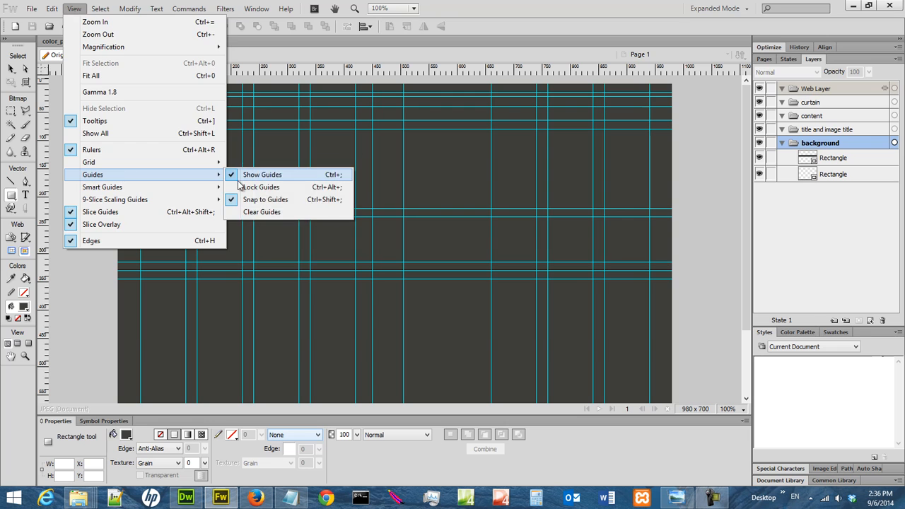
{"action": "left_click", "coordinate": [248, 178]}
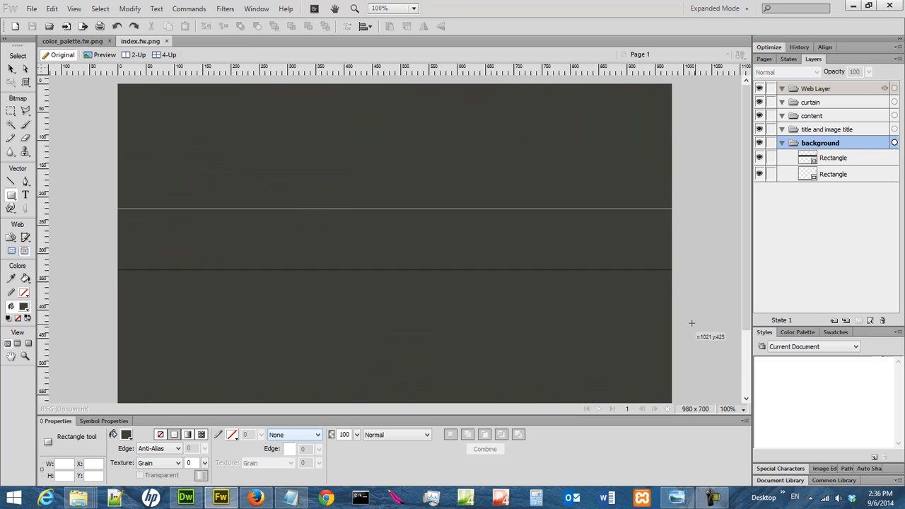
{"action": "left_click", "coordinate": [749, 343]}
{"action": "left_click_drag", "start_coordinate": [749, 321], "coordinate": [750, 396]}
{"action": "left_click", "coordinate": [736, 409]}
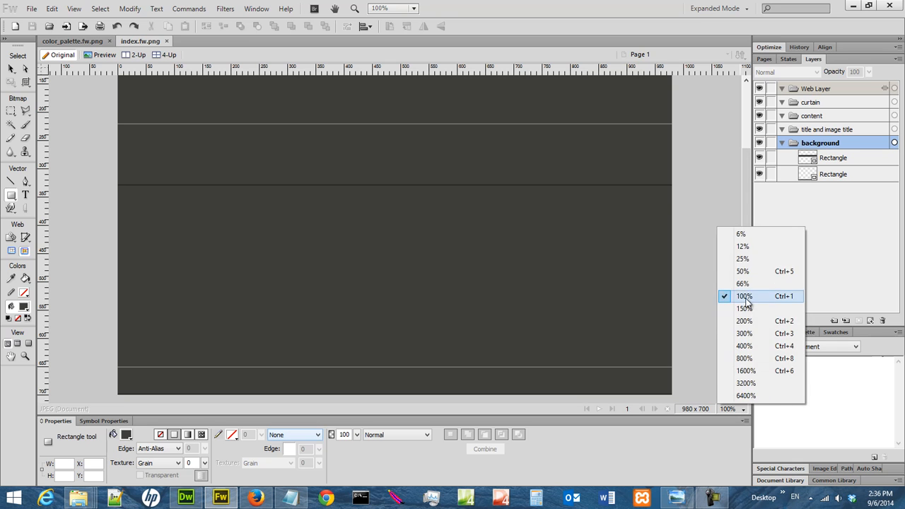
{"action": "left_click", "coordinate": [742, 271]}
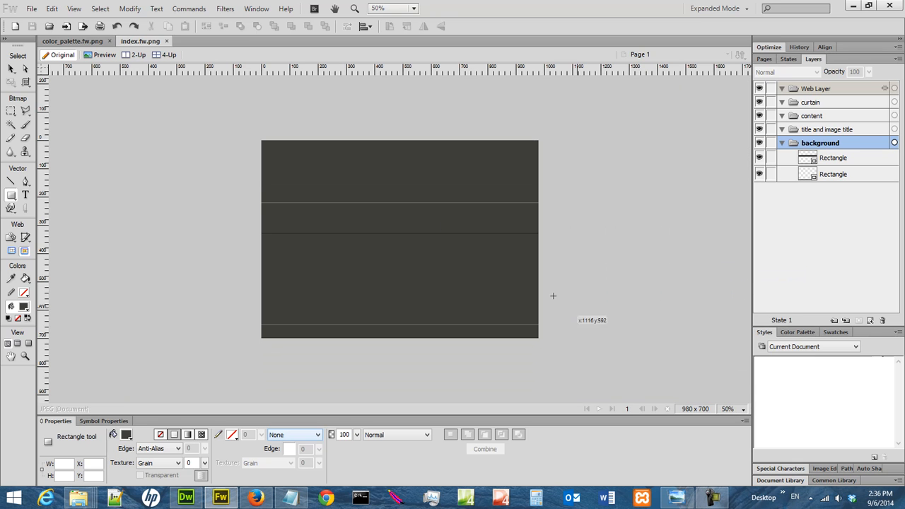
{"action": "left_click", "coordinate": [743, 412]}
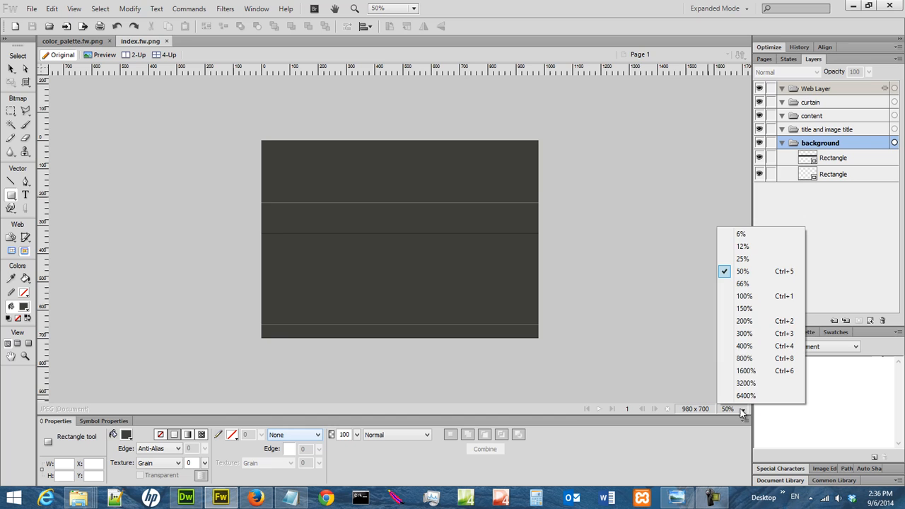
{"action": "left_click", "coordinate": [751, 298]}
{"action": "scroll", "coordinate": [747, 263], "scroll_direction": "up", "scroll_amount": 2}
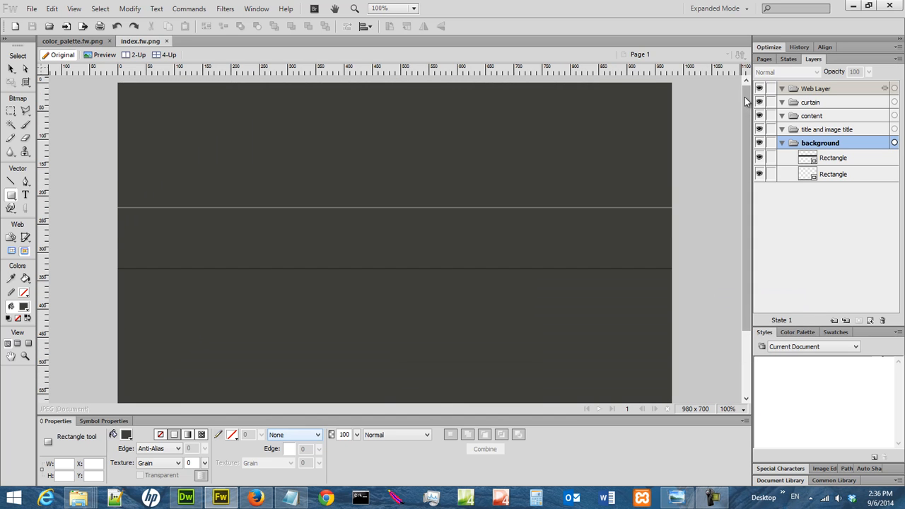
- Show the guides on the page again
{"action": "left_click", "coordinate": [74, 8]}
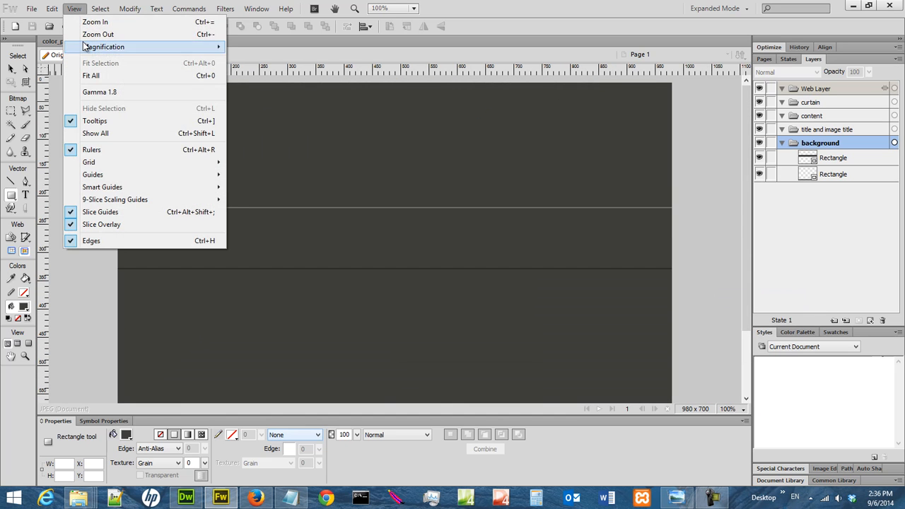
{"action": "mouse_move", "coordinate": [113, 183]}
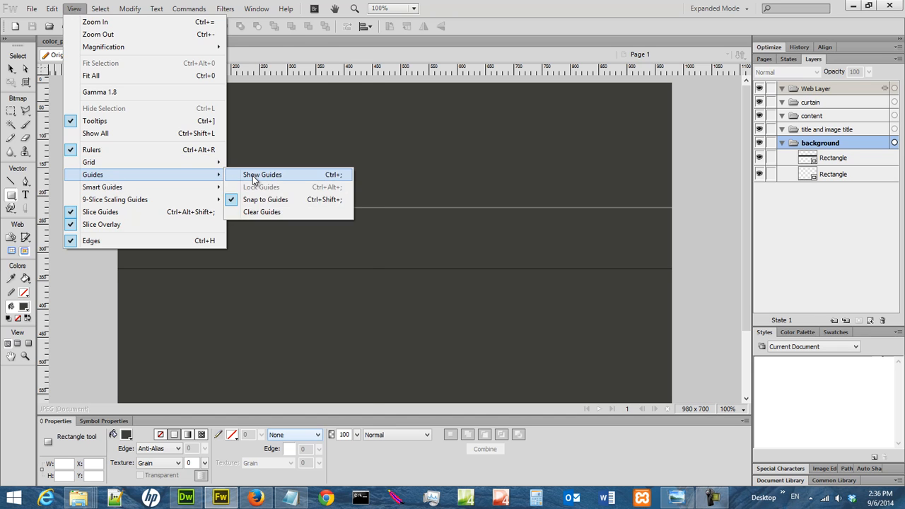
{"action": "left_click", "coordinate": [257, 178]}
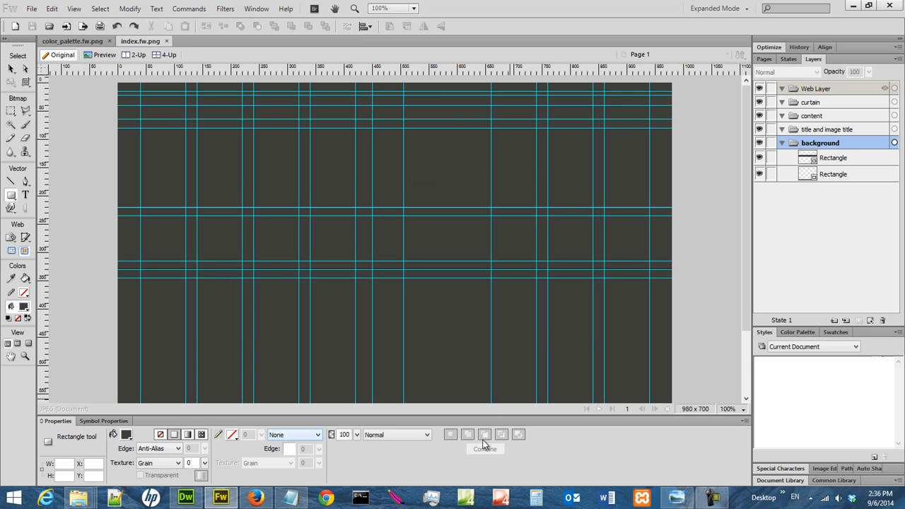
- Switch to Windows Photo Viewer and review the page layout measurements in church_sketch_01.jpg
{"action": "left_click", "coordinate": [677, 498]}
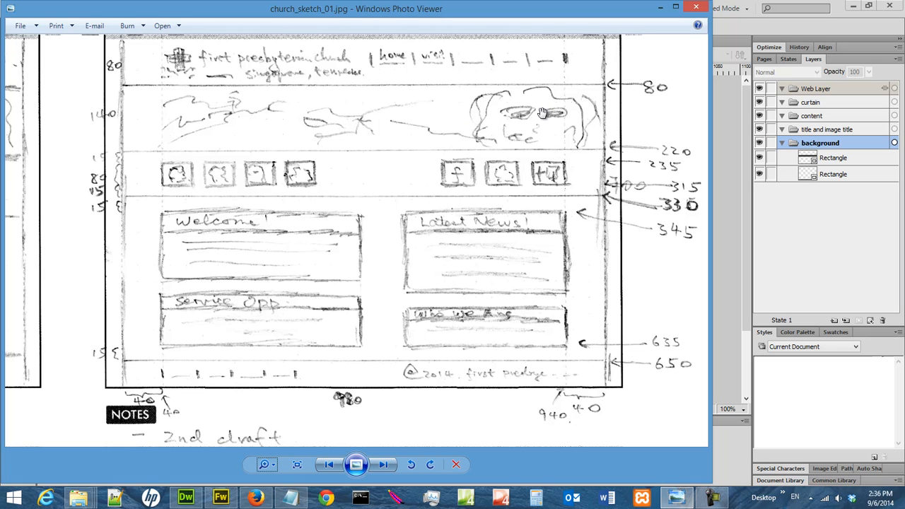
{"action": "left_click", "coordinate": [659, 8]}
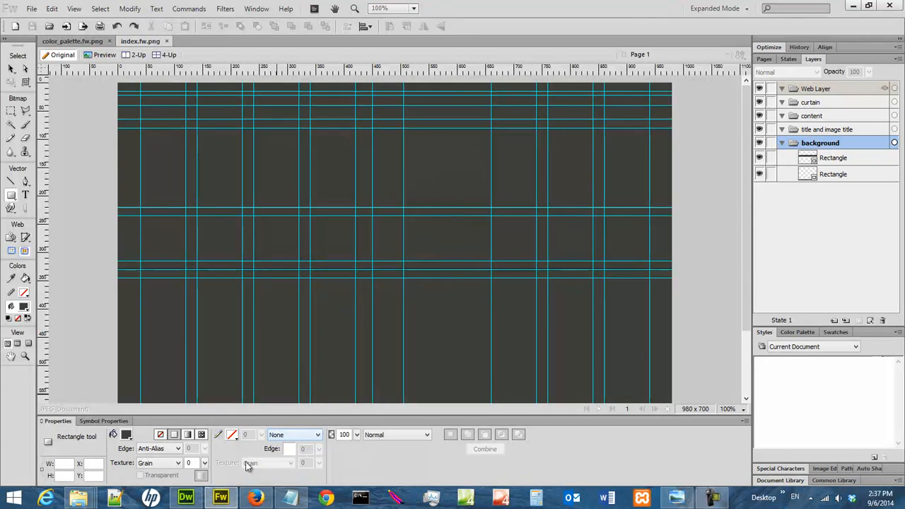
- Switch to Firefox and check the step 2 image collection download on the web design page, without saving collection.zip
{"action": "left_click", "coordinate": [258, 499]}
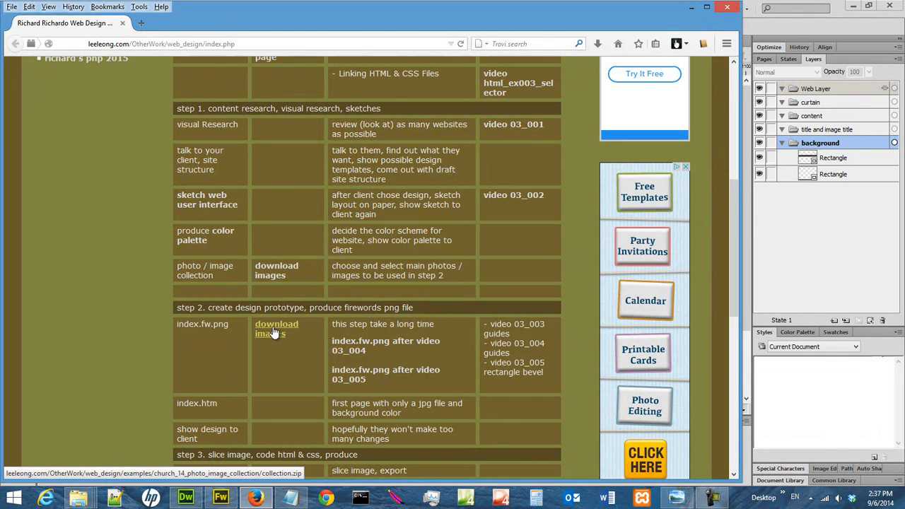
{"action": "scroll", "coordinate": [277, 331], "scroll_direction": "up", "scroll_amount": 3}
{"action": "scroll", "coordinate": [277, 331], "scroll_direction": "up", "scroll_amount": 3}
{"action": "scroll", "coordinate": [277, 328], "scroll_direction": "down", "scroll_amount": 6}
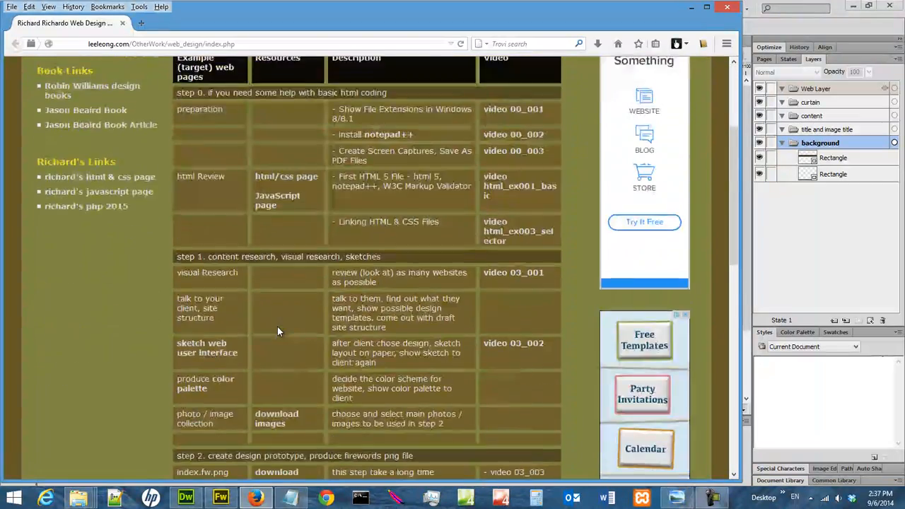
{"action": "scroll", "coordinate": [280, 333], "scroll_direction": "down", "scroll_amount": 2}
{"action": "left_click", "coordinate": [277, 212]}
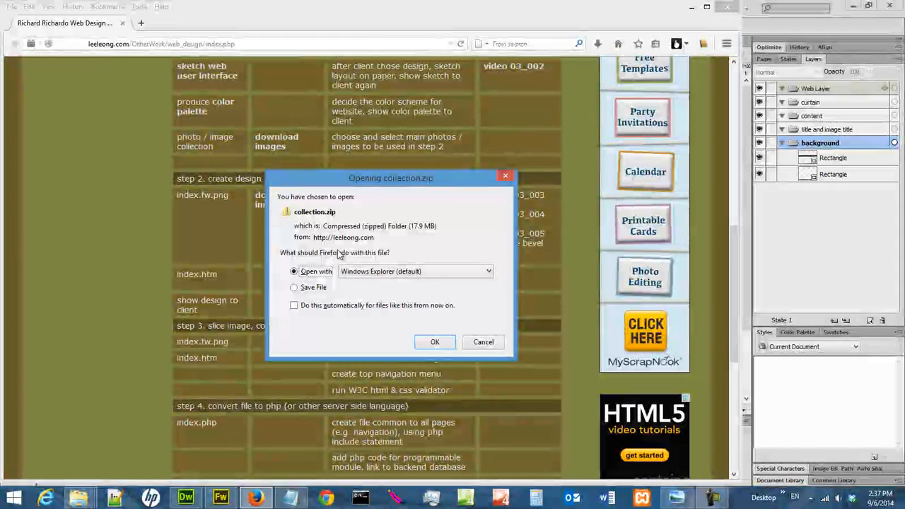
{"action": "left_click", "coordinate": [485, 342]}
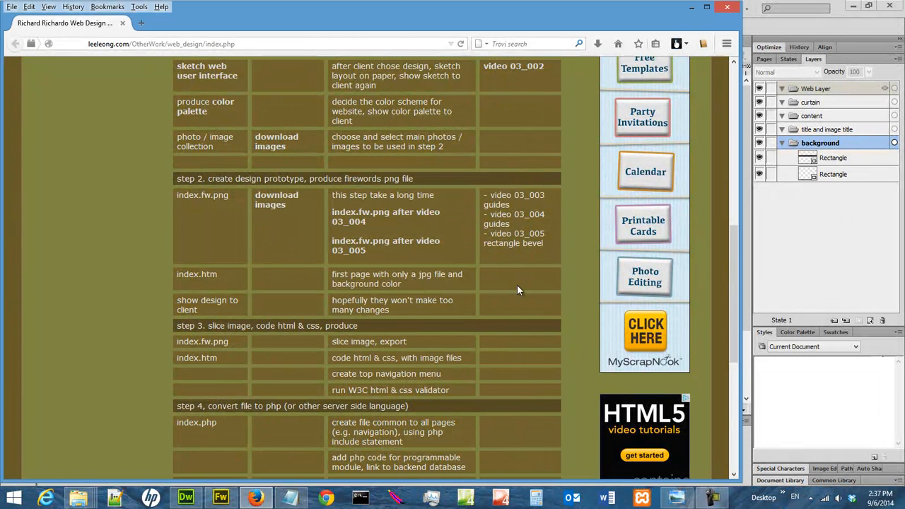
- Switch to File Explorer and view the images in the church_14_photo_image_collection folder inside web_design
{"action": "mouse_move", "coordinate": [77, 498]}
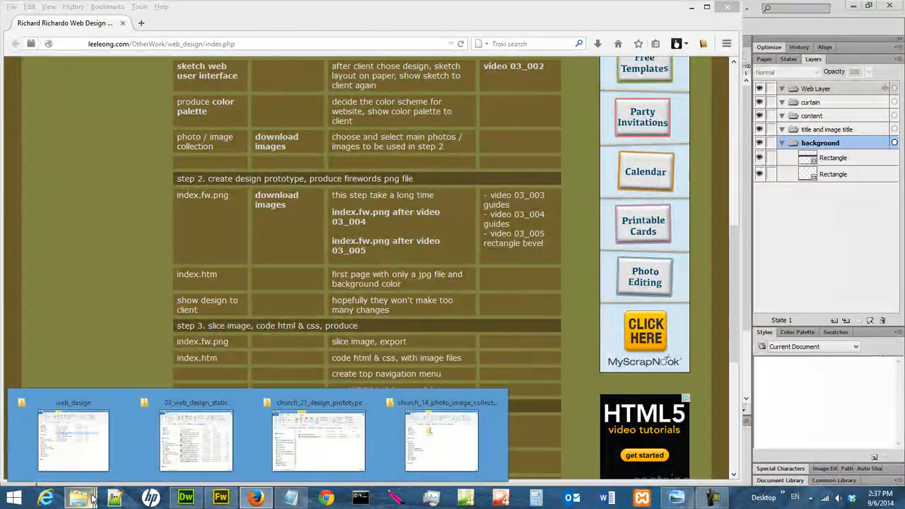
{"action": "left_click", "coordinate": [71, 454]}
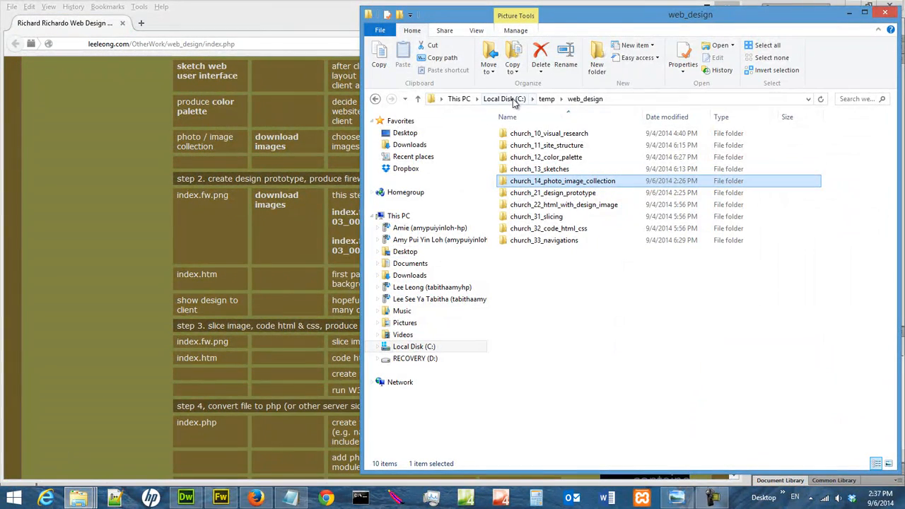
{"action": "double_click", "coordinate": [613, 183]}
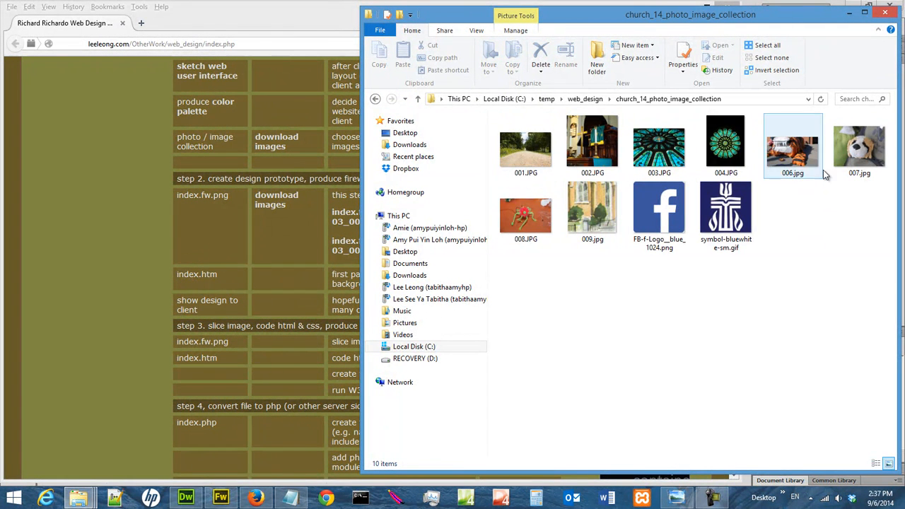
{"action": "left_click", "coordinate": [531, 150]}
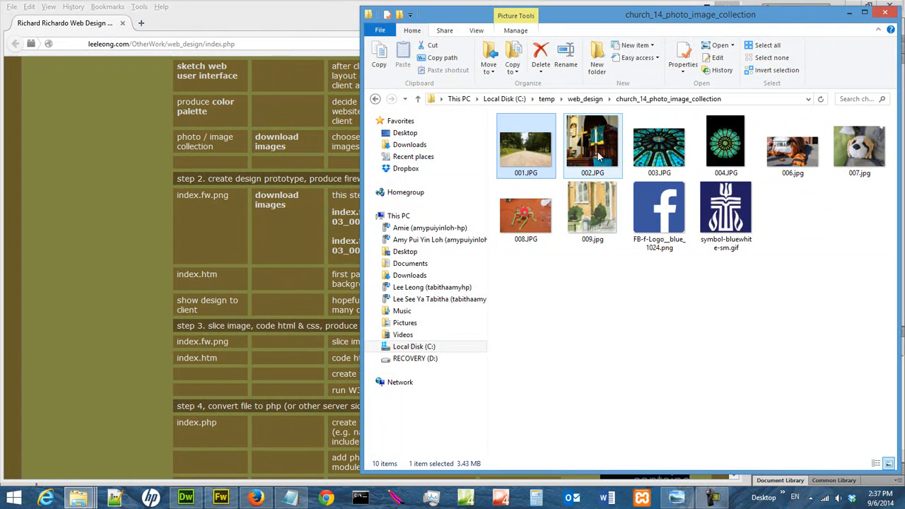
{"action": "left_click", "coordinate": [728, 290]}
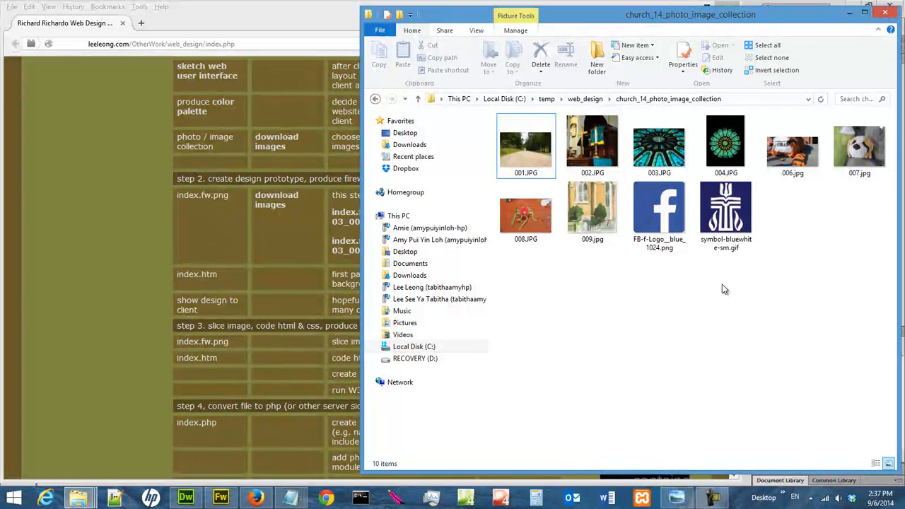
- View 001.JPG in Windows Photo Viewer and close it
{"action": "left_click", "coordinate": [520, 159]}
{"action": "right_click", "coordinate": [521, 159]}
{"action": "mouse_move", "coordinate": [610, 295]}
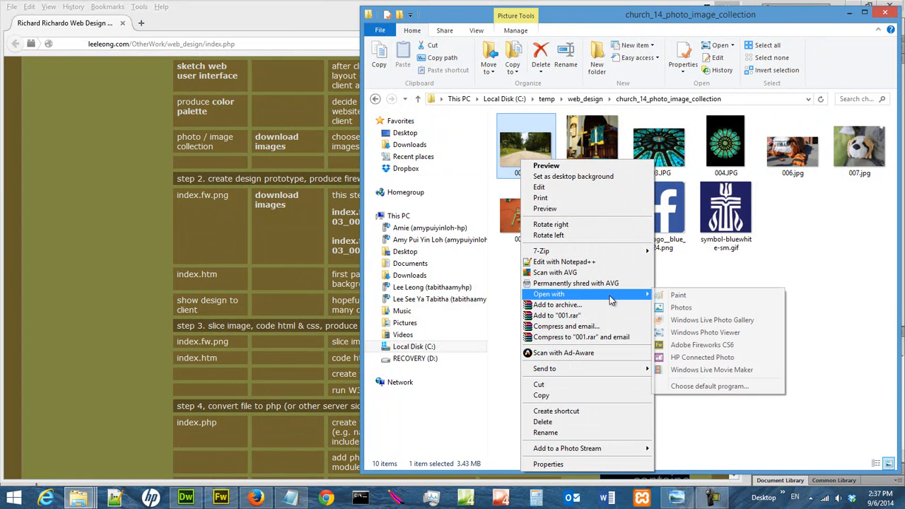
{"action": "left_click", "coordinate": [714, 332]}
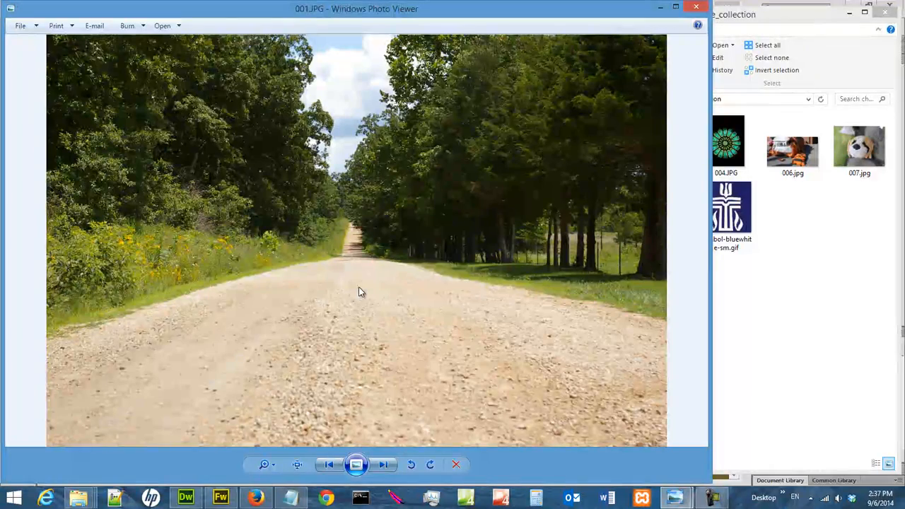
{"action": "left_click", "coordinate": [697, 7]}
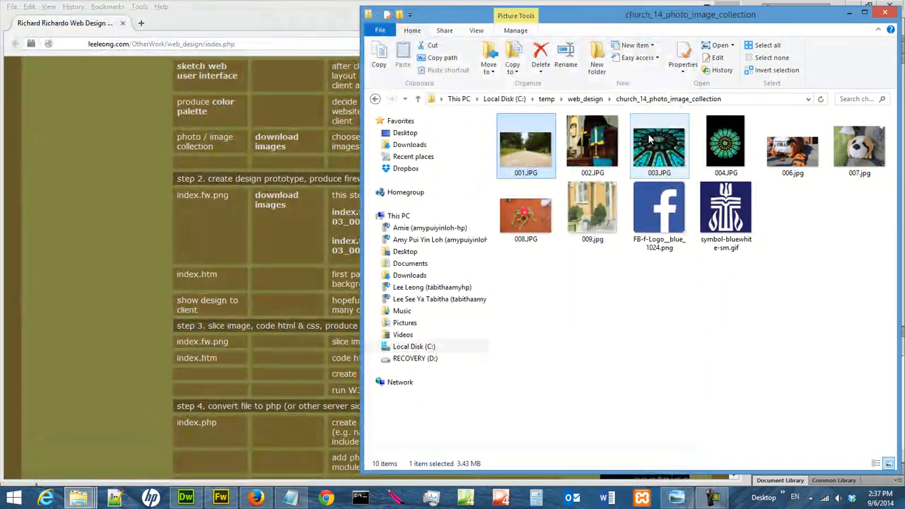
- Examine the pixel dimensions and resolution in the file properties of 001.JPG, leaving them unedited
{"action": "right_click", "coordinate": [536, 144]}
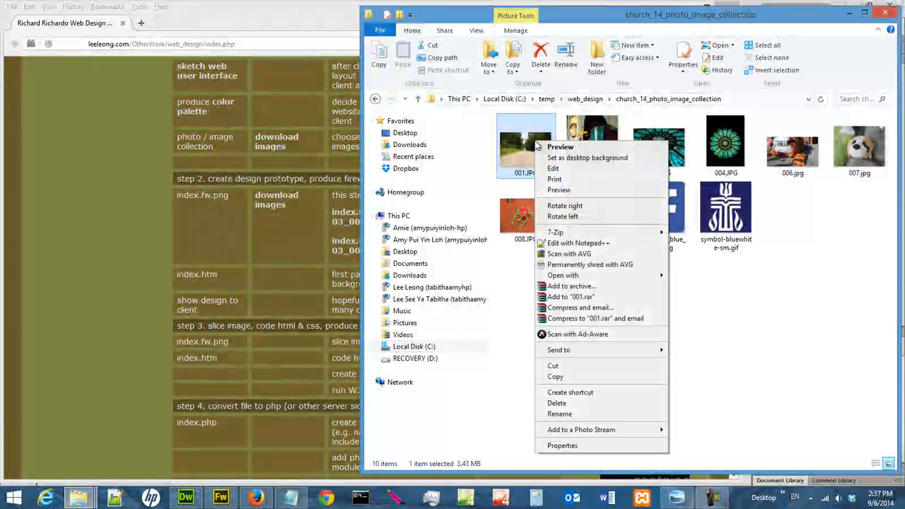
{"action": "left_click", "coordinate": [605, 446]}
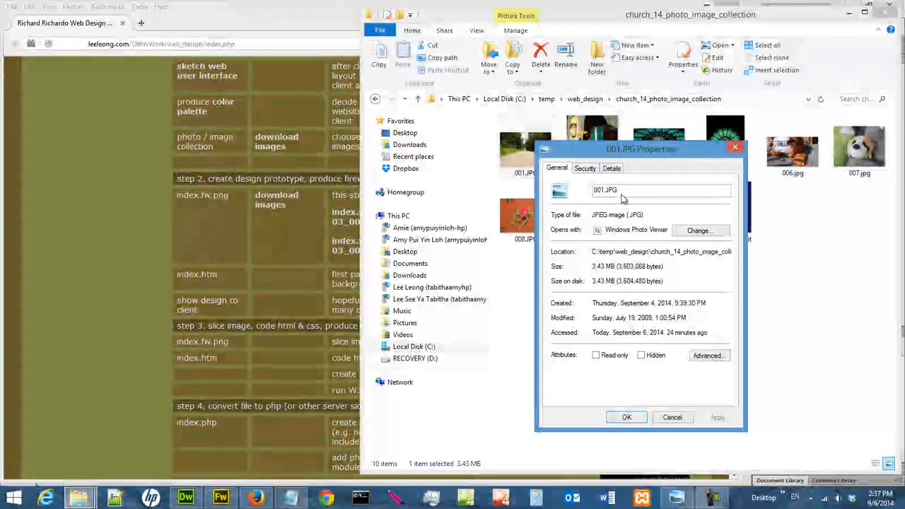
{"action": "left_click", "coordinate": [612, 169]}
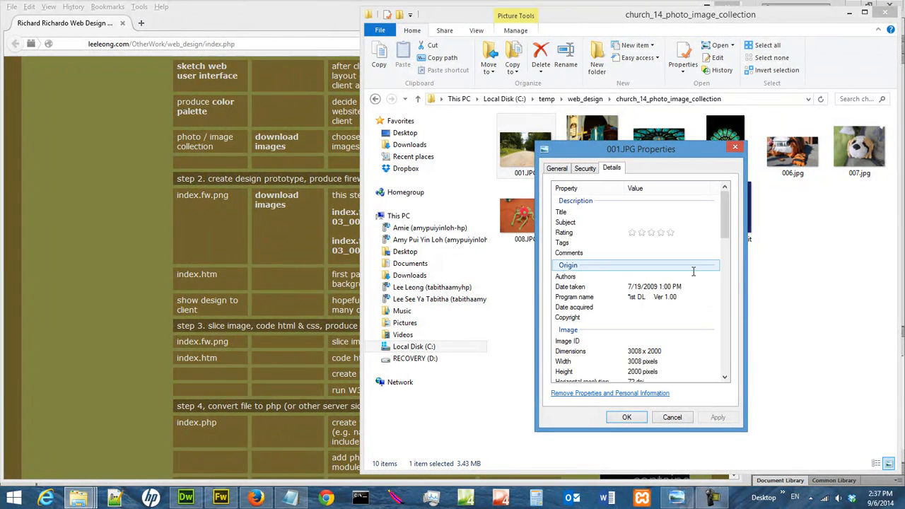
{"action": "left_click_drag", "start_coordinate": [727, 241], "coordinate": [728, 254]}
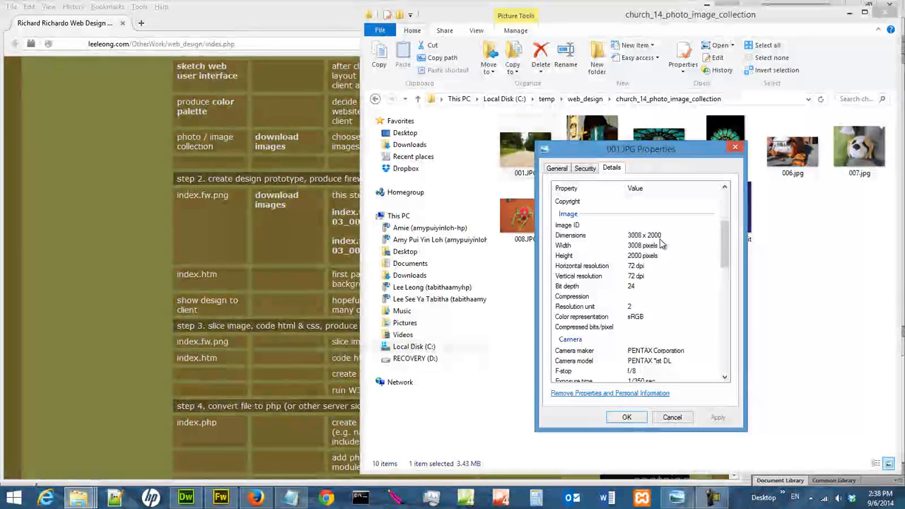
{"action": "left_click", "coordinate": [671, 417]}
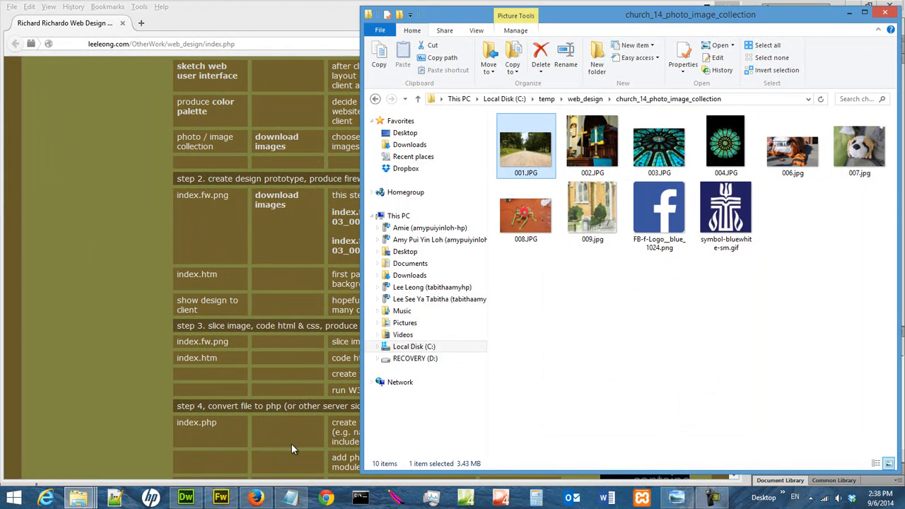
- Switch to Fireworks, examine the banner area and its pixel positions in church_sketch_01.jpg in Windows Photo Viewer, and return to index.fw.png
{"action": "left_click", "coordinate": [221, 498]}
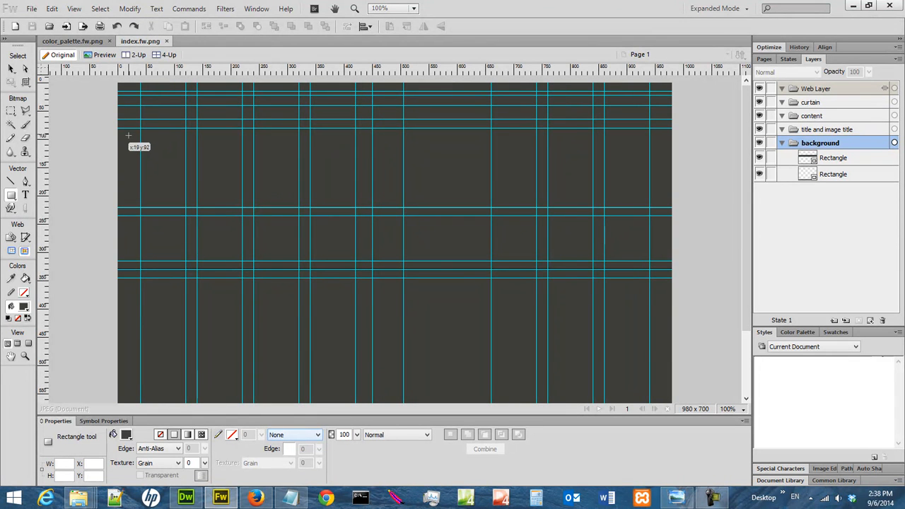
{"action": "left_click", "coordinate": [677, 499]}
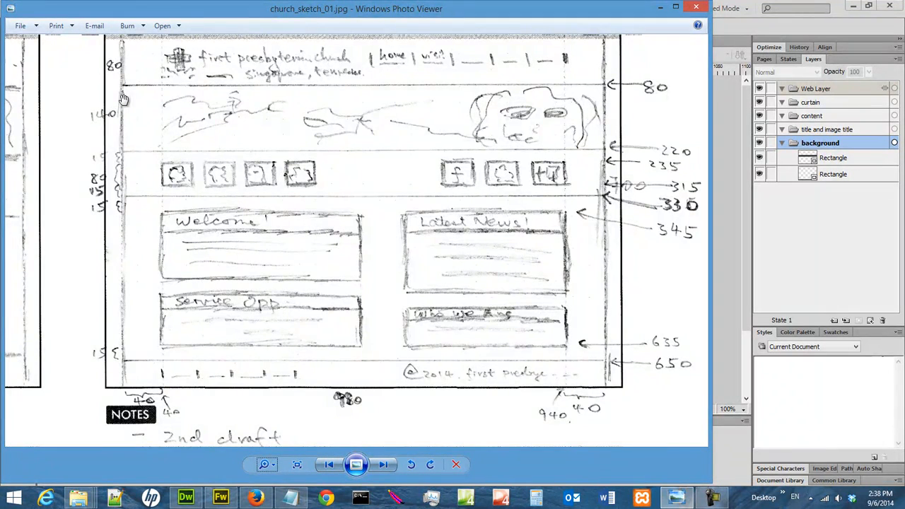
{"action": "scroll", "coordinate": [148, 136], "scroll_direction": "up", "scroll_amount": 1}
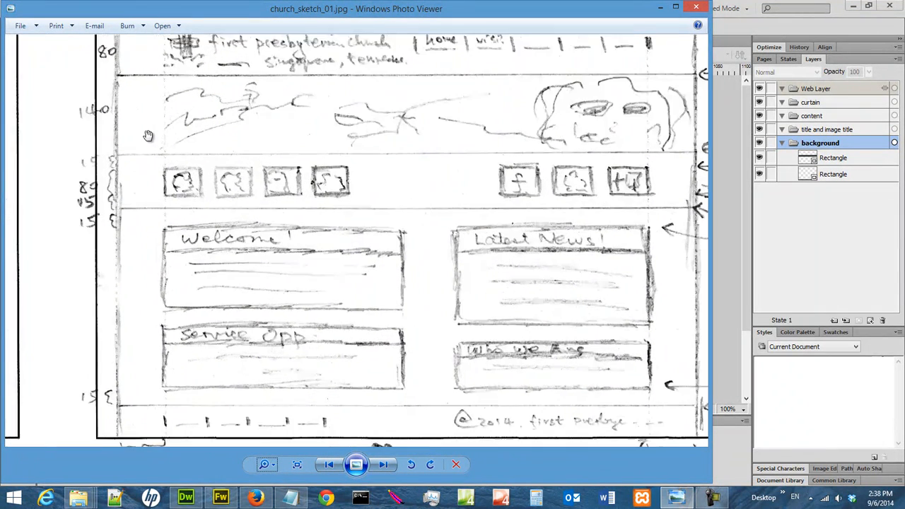
{"action": "scroll", "coordinate": [152, 134], "scroll_direction": "down", "scroll_amount": 3}
{"action": "scroll", "coordinate": [152, 135], "scroll_direction": "up", "scroll_amount": 1}
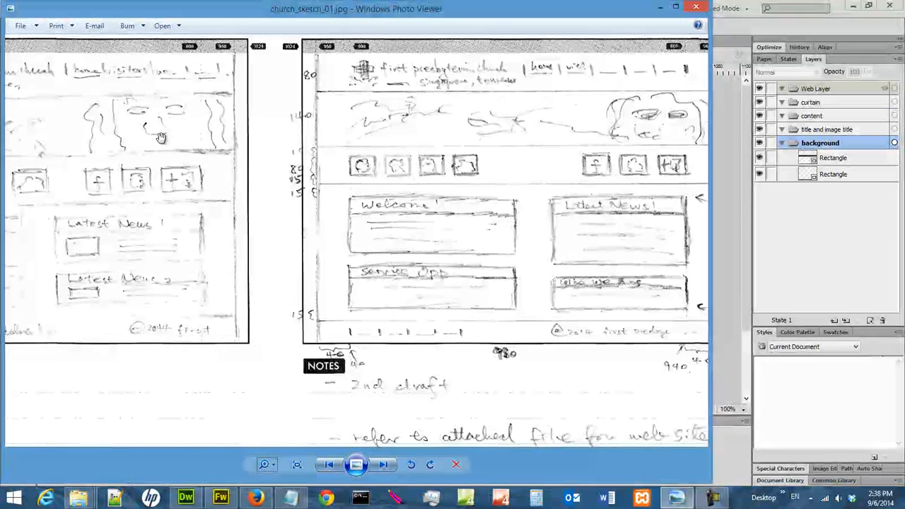
{"action": "left_click_drag", "start_coordinate": [413, 162], "coordinate": [298, 193]}
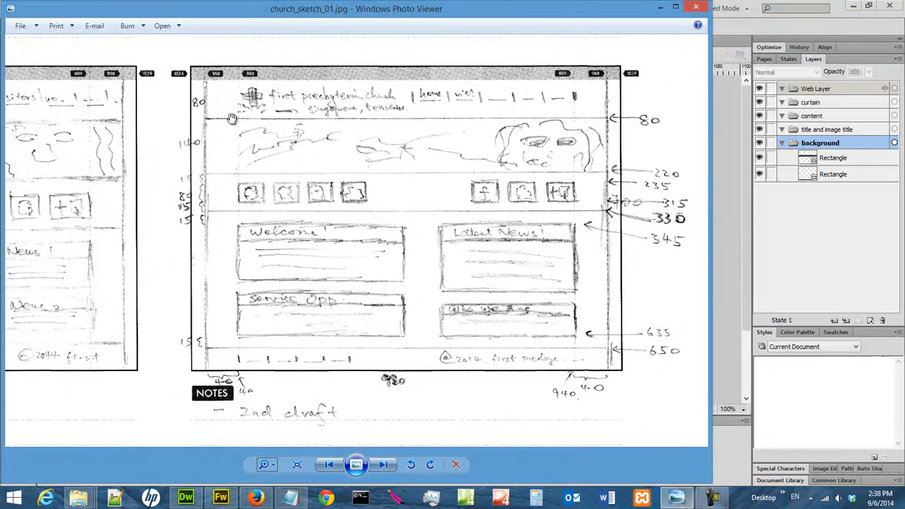
{"action": "left_click", "coordinate": [662, 7]}
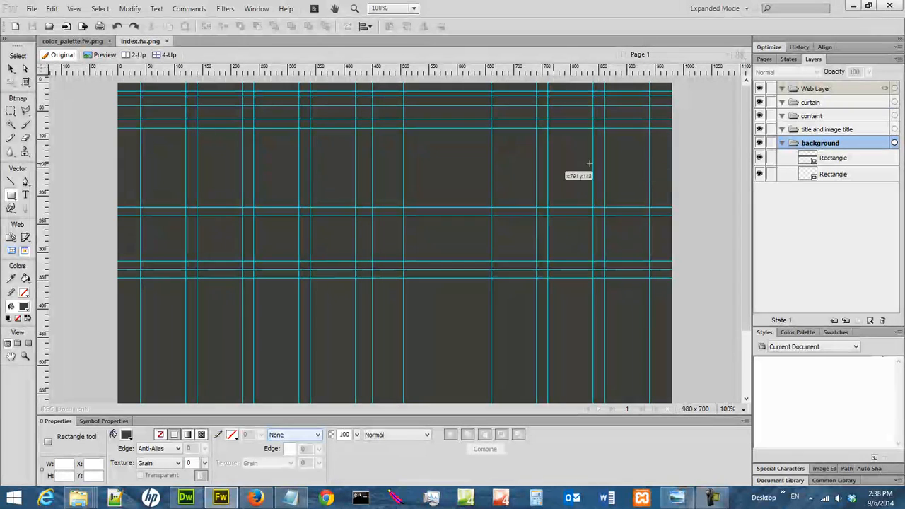
- Draw a full-width 980 x 140 rectangle at X 0, Y 80 between the banner guides in the background layer
{"action": "left_click", "coordinate": [9, 196]}
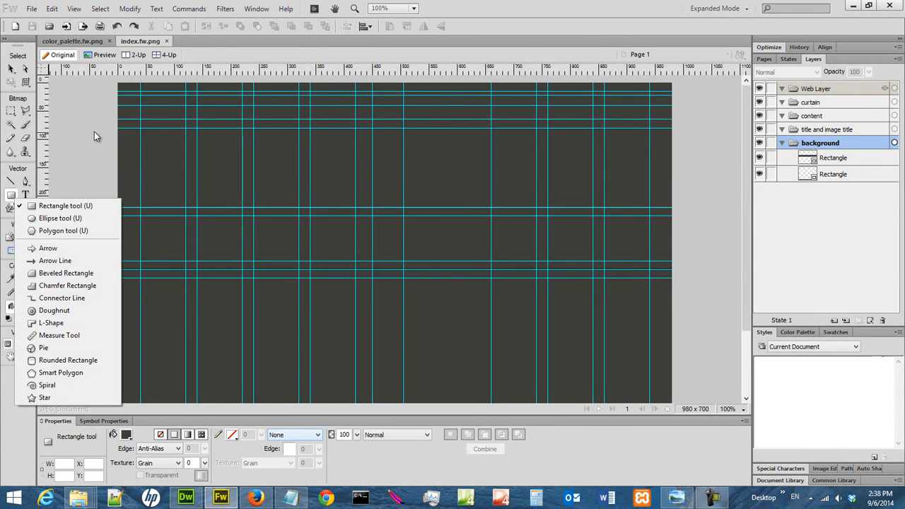
{"action": "left_click", "coordinate": [94, 132]}
{"action": "left_click_drag", "start_coordinate": [117, 128], "coordinate": [672, 208]}
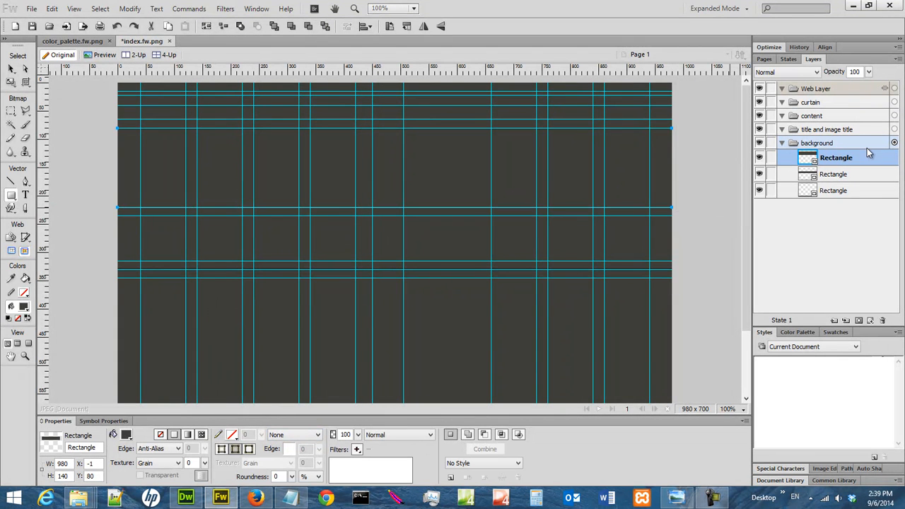
{"action": "left_click", "coordinate": [69, 477]}
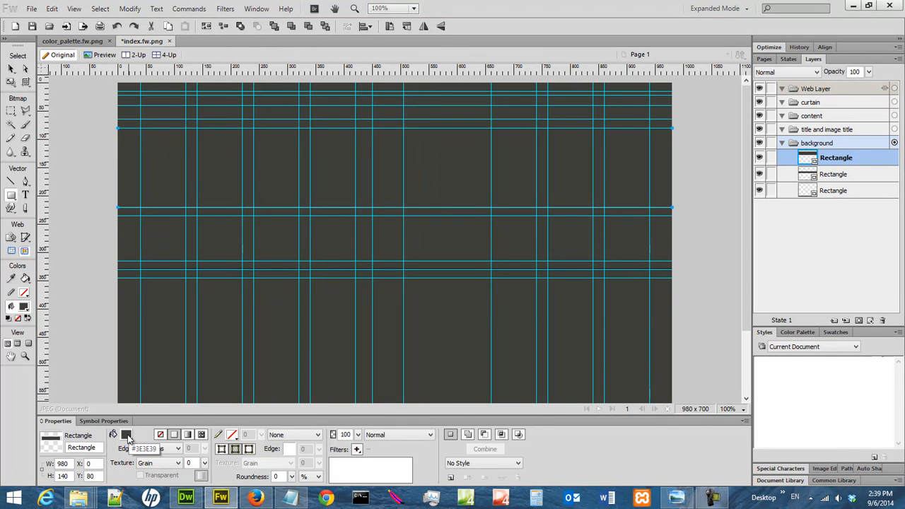
- Try a white fill and a black stroke on the banner rectangle, and remove the stroke again
{"action": "left_click", "coordinate": [126, 436]}
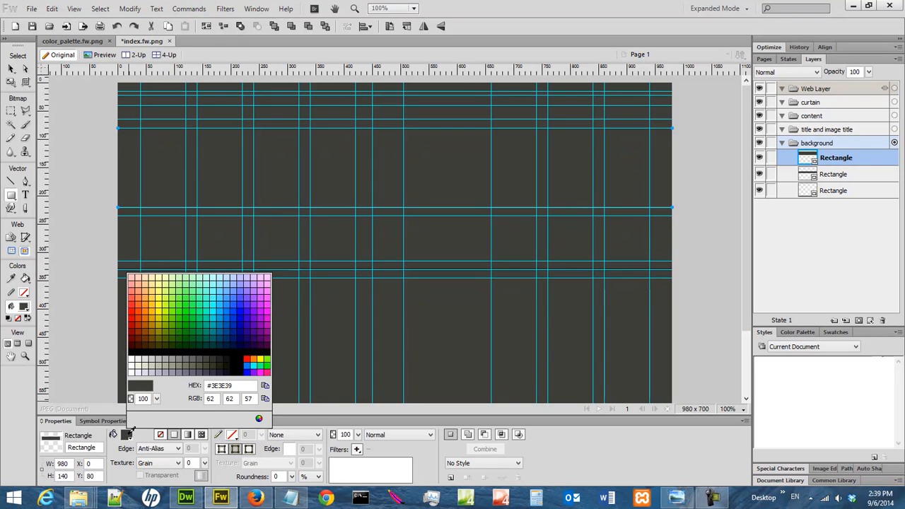
{"action": "left_click", "coordinate": [131, 358]}
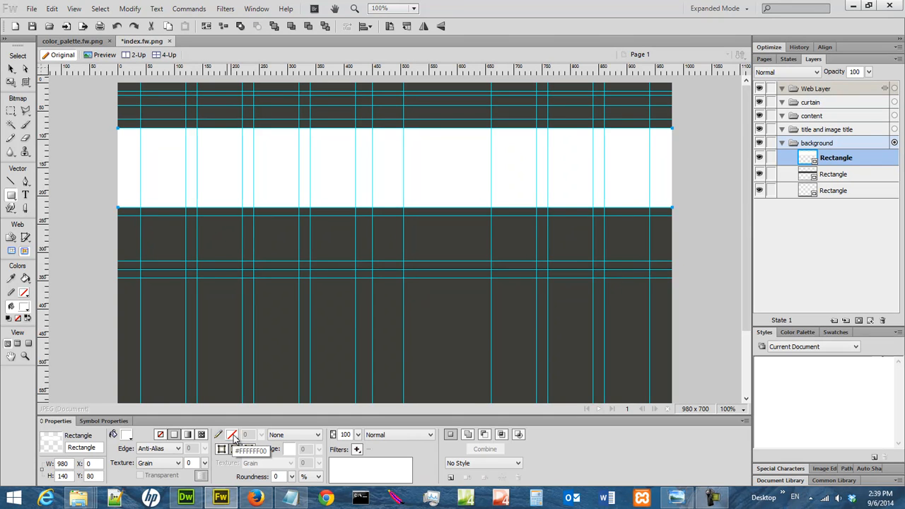
{"action": "left_click", "coordinate": [233, 435]}
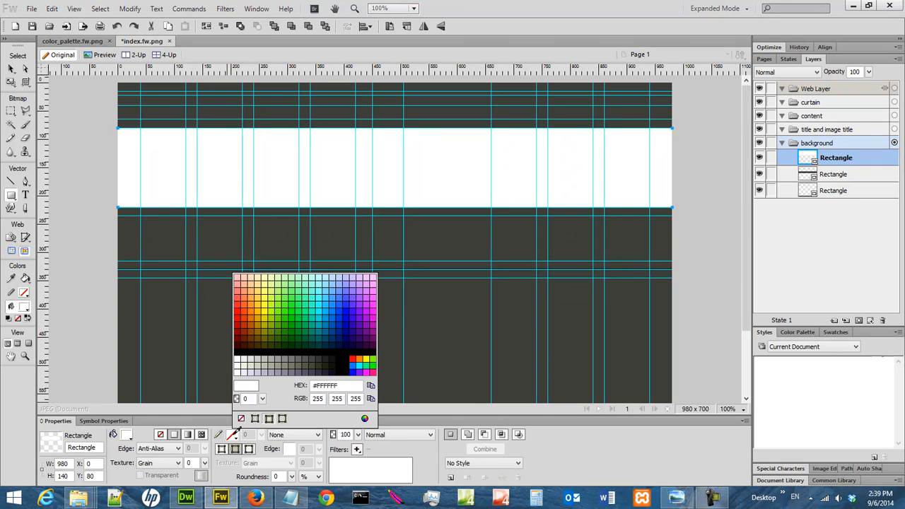
{"action": "left_click", "coordinate": [240, 353]}
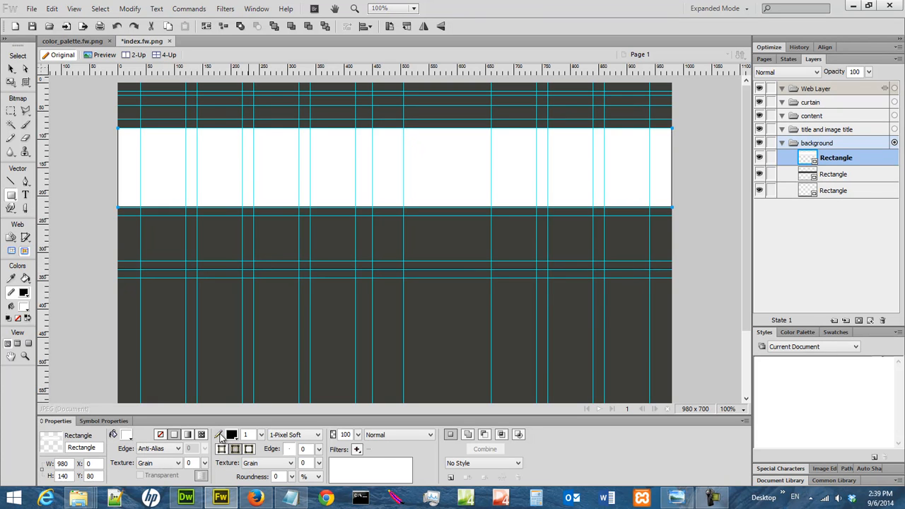
{"action": "left_click", "coordinate": [233, 436]}
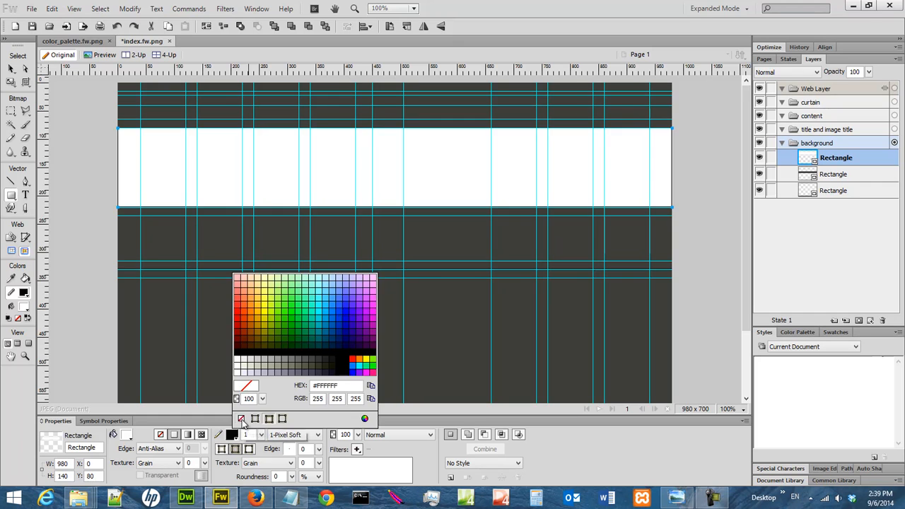
{"action": "left_click", "coordinate": [241, 418]}
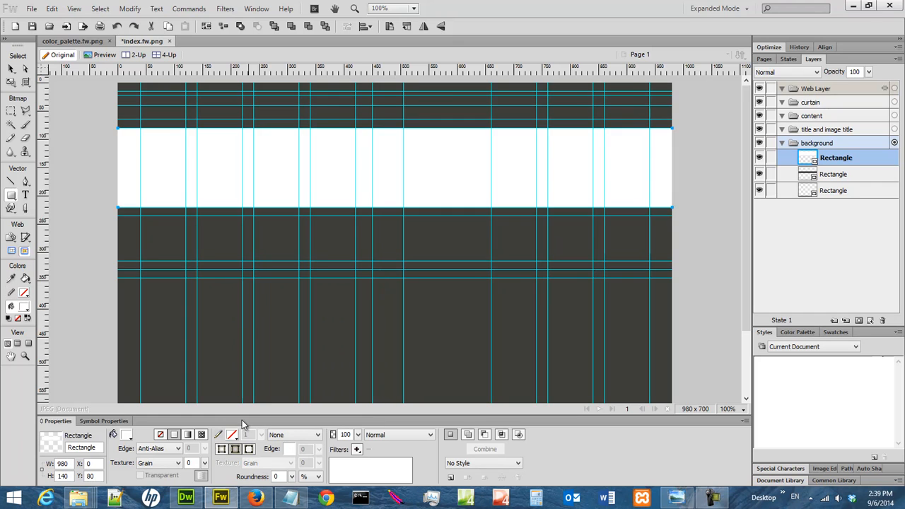
- Set the banner rectangle to no fill and rename it photoframe
{"action": "left_click", "coordinate": [160, 435]}
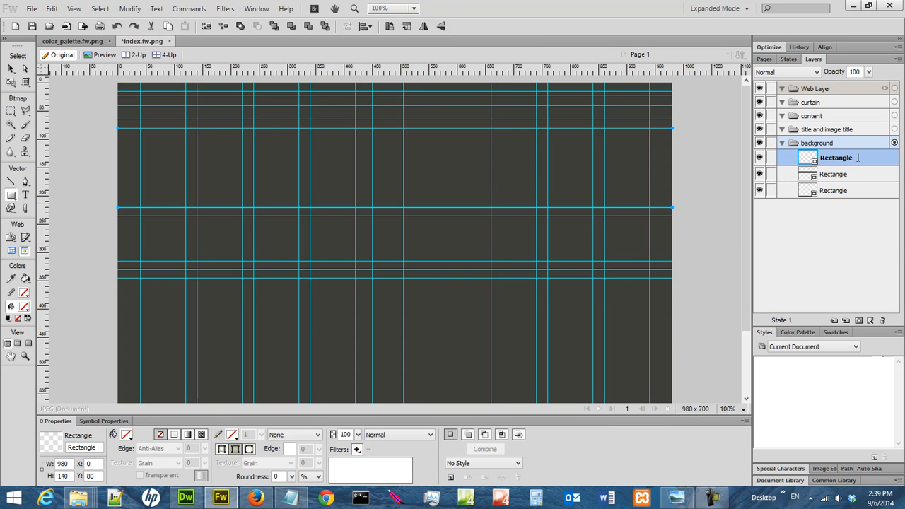
{"action": "double_click", "coordinate": [857, 157]}
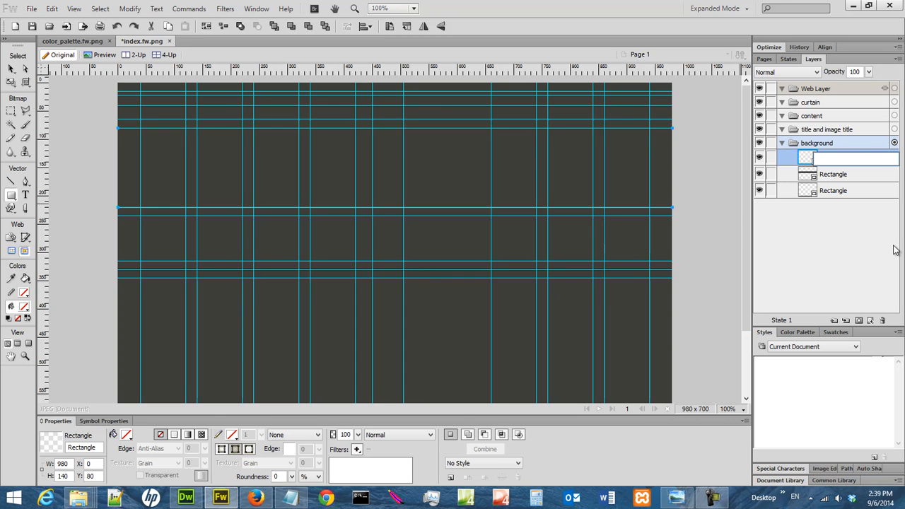
{"action": "type", "text": "photoframe"}
{"action": "key", "text": "Return"}
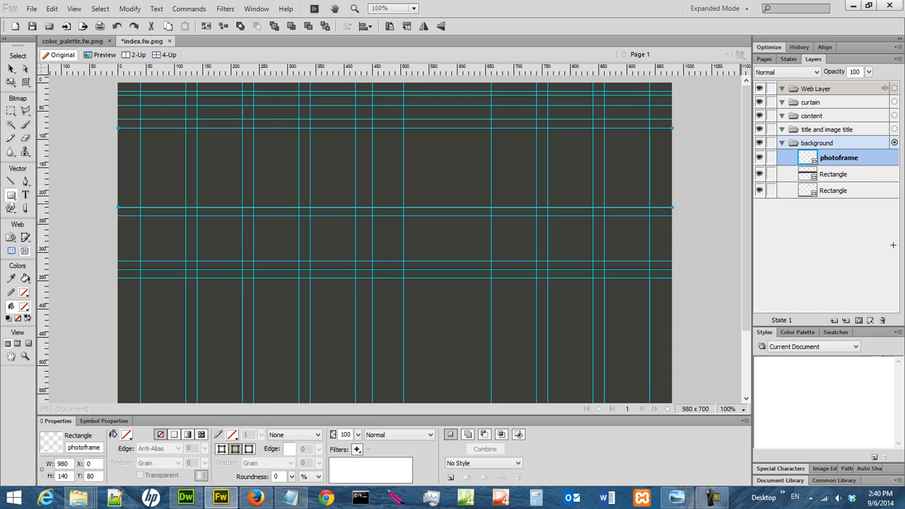
- Duplicate the photoframe rectangle in the background layer with copy and paste
{"action": "right_click", "coordinate": [851, 159]}
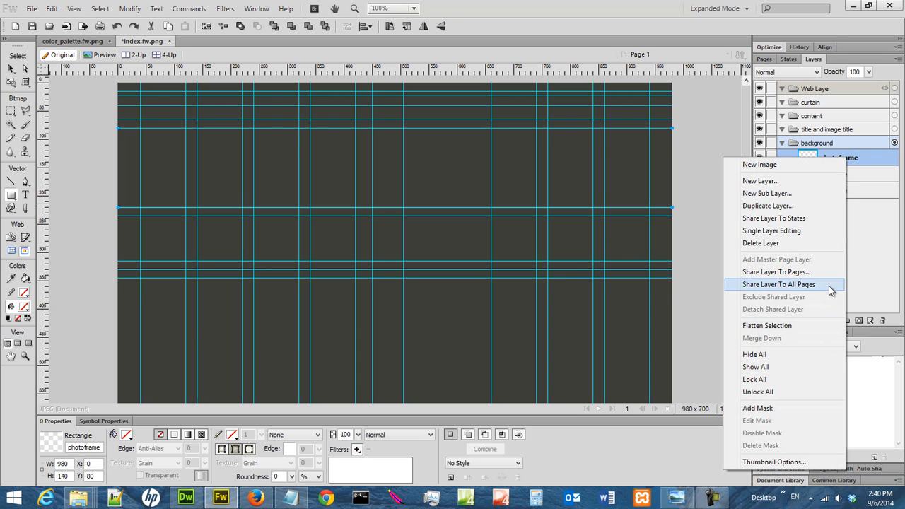
{"action": "left_click", "coordinate": [51, 9]}
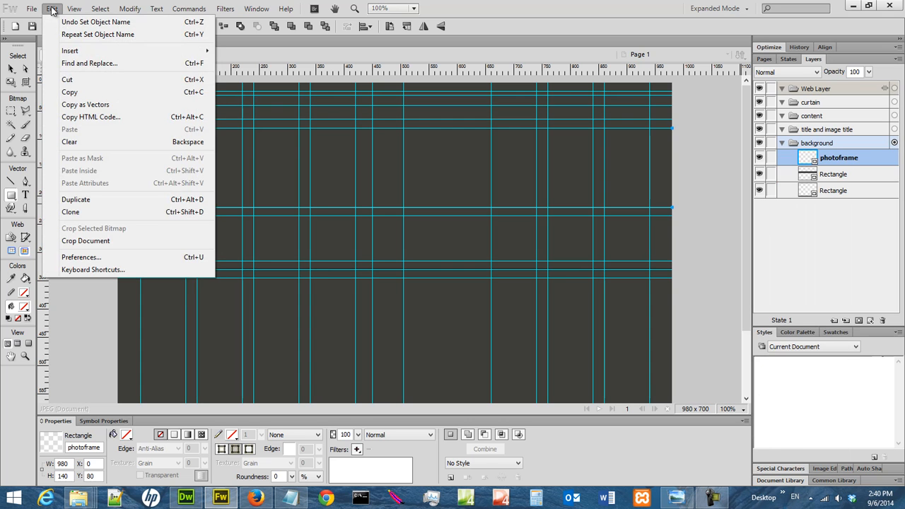
{"action": "left_click", "coordinate": [69, 92]}
{"action": "left_click", "coordinate": [61, 10]}
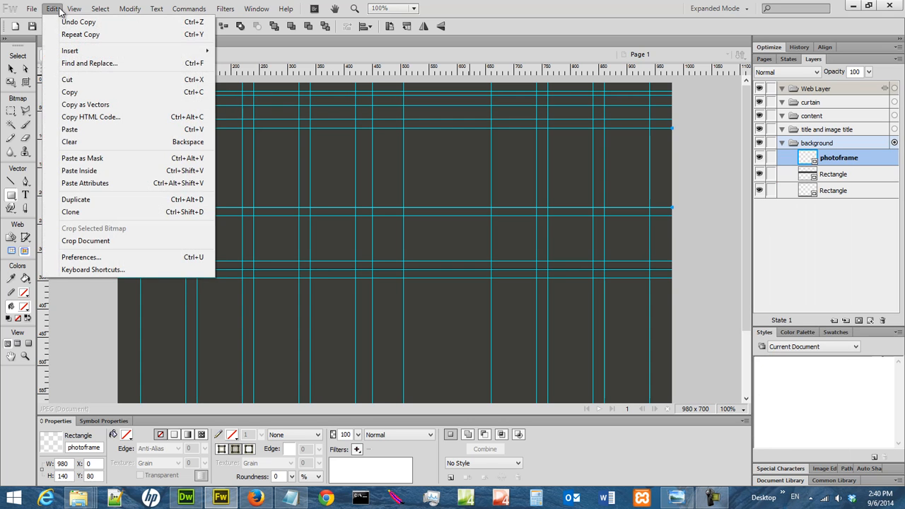
{"action": "left_click", "coordinate": [95, 128]}
{"action": "left_click", "coordinate": [853, 172]}
{"action": "left_click", "coordinate": [853, 153]}
{"action": "left_click", "coordinate": [853, 176]}
{"action": "left_click", "coordinate": [855, 157]}
{"action": "left_click", "coordinate": [857, 177]}
{"action": "left_click", "coordinate": [860, 161]}
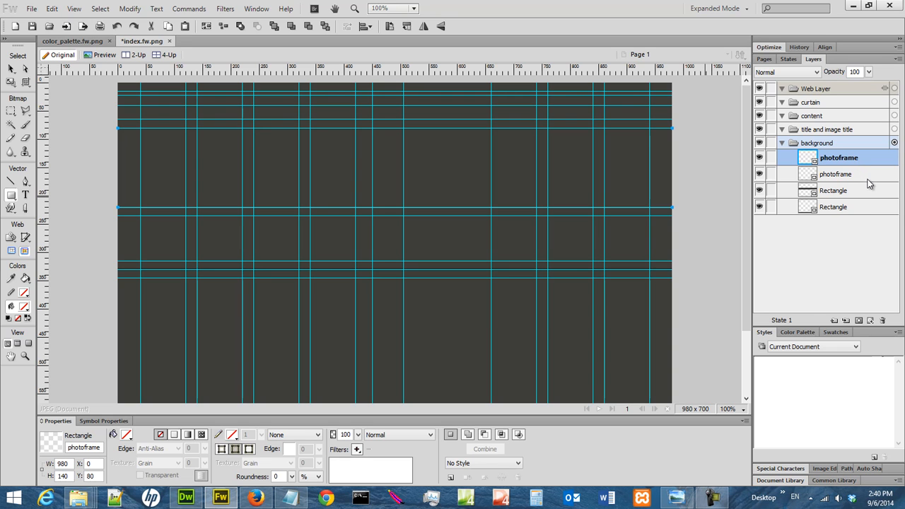
- Inspect the two photoframe rectangles with the guides hidden, show the guides again and select the upper photoframe
{"action": "left_click", "coordinate": [866, 176]}
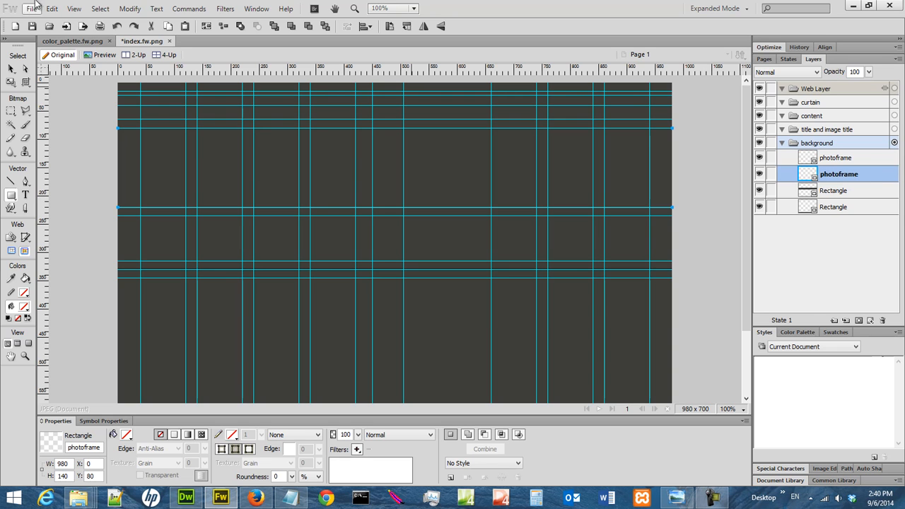
{"action": "left_click", "coordinate": [80, 12]}
{"action": "mouse_move", "coordinate": [120, 175]}
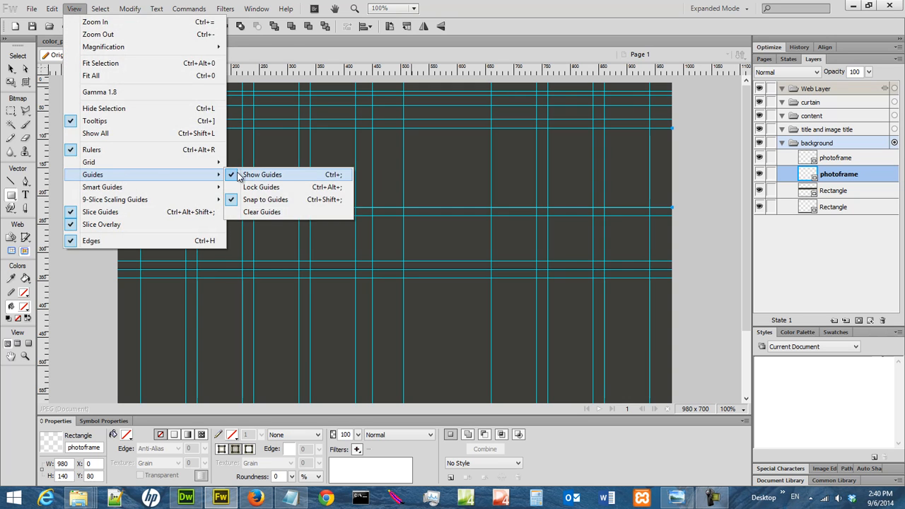
{"action": "left_click", "coordinate": [249, 174]}
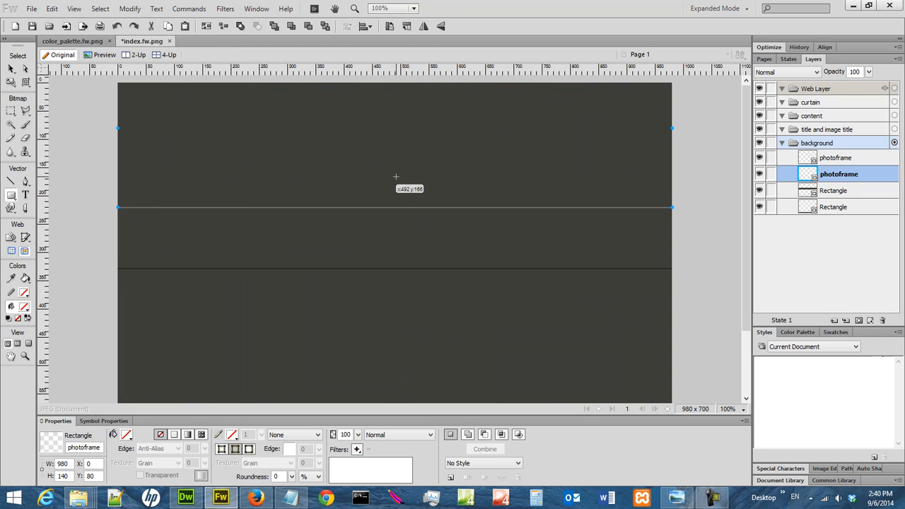
{"action": "left_click", "coordinate": [74, 9]}
{"action": "mouse_move", "coordinate": [142, 175]}
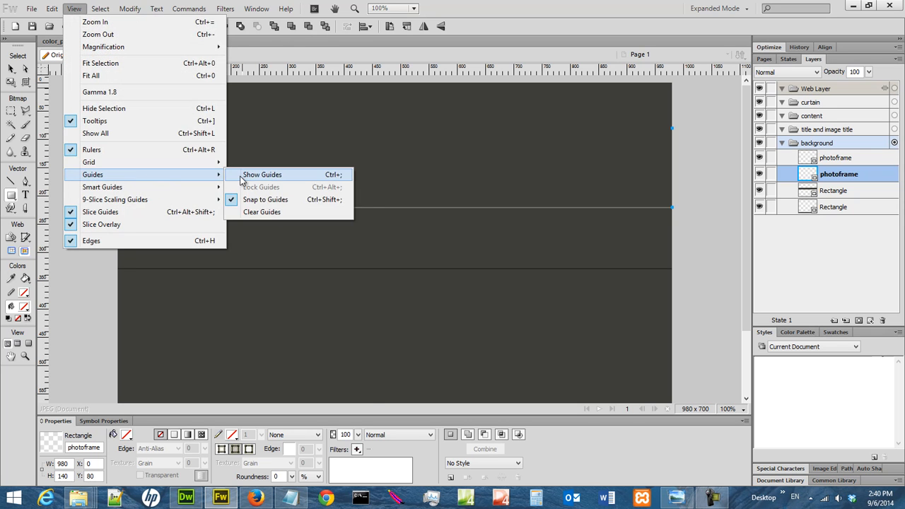
{"action": "left_click", "coordinate": [255, 176]}
{"action": "left_click", "coordinate": [853, 158]}
{"action": "left_click", "coordinate": [855, 176]}
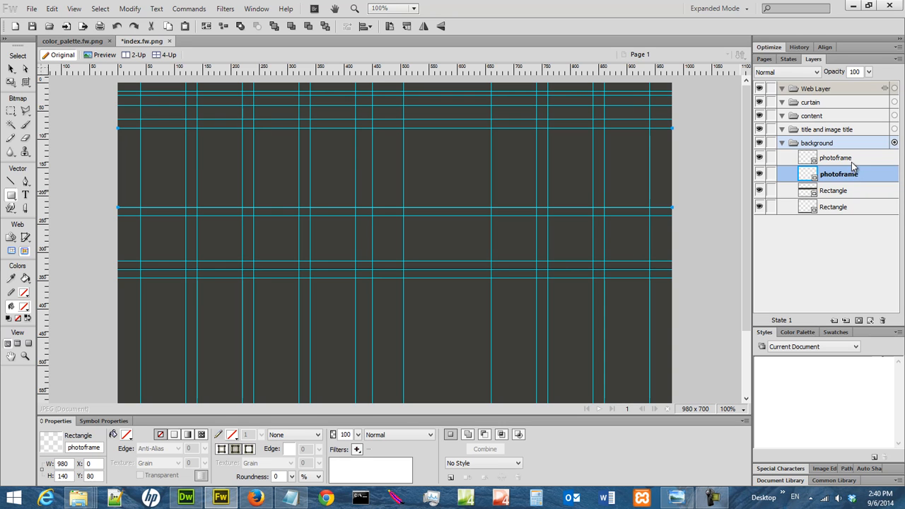
{"action": "left_click", "coordinate": [853, 163]}
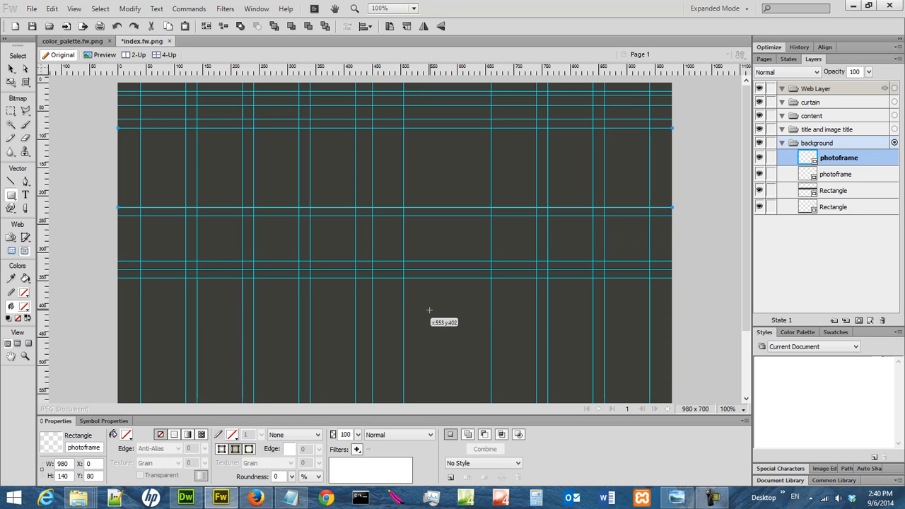
- Open 001.JPG from the temp\web_design\church_14_photo_image_collection folder on the C: drive
{"action": "left_click", "coordinate": [31, 10]}
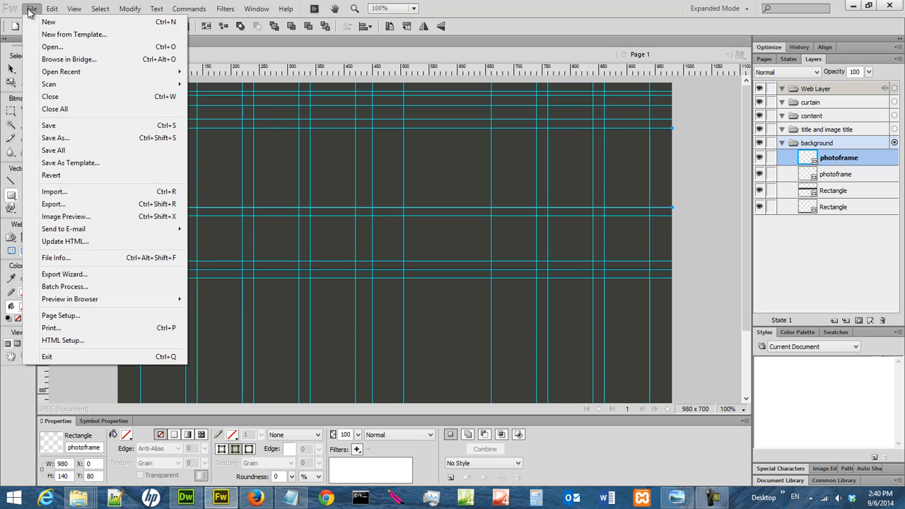
{"action": "left_click", "coordinate": [55, 46]}
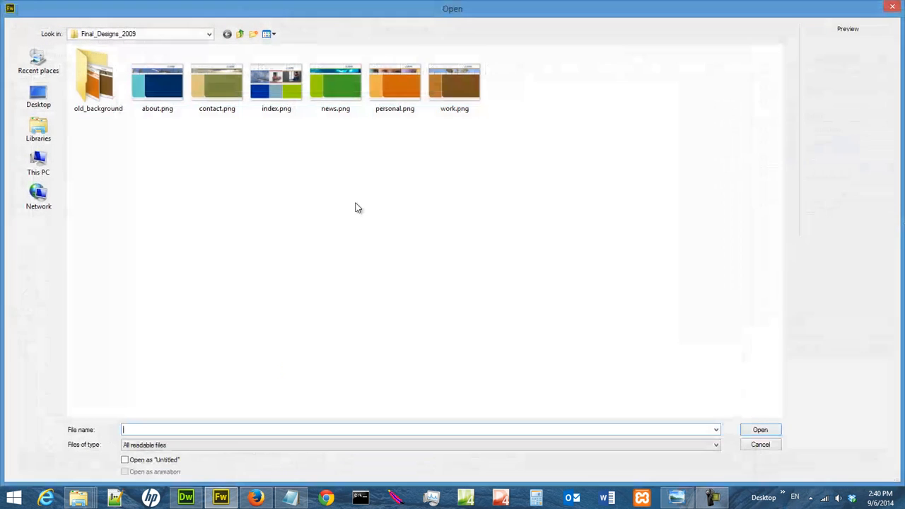
{"action": "left_click", "coordinate": [148, 37]}
{"action": "left_click", "coordinate": [182, 188]}
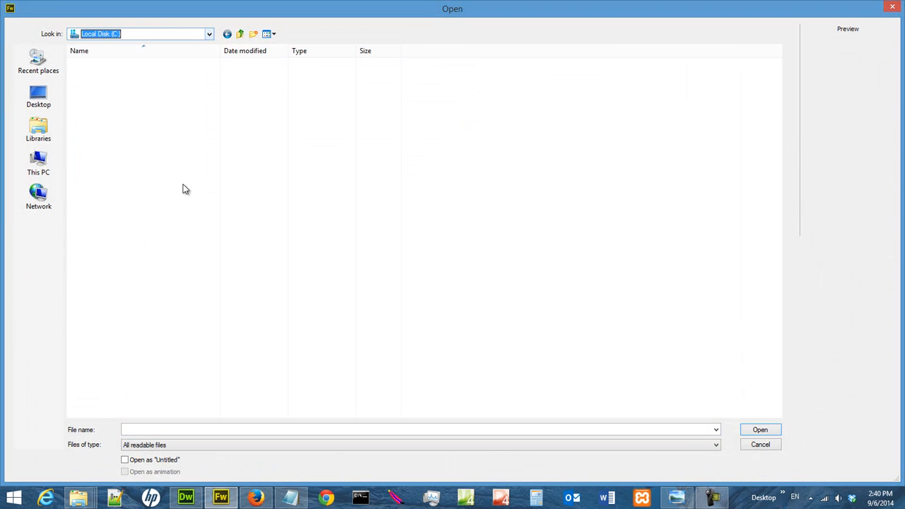
{"action": "double_click", "coordinate": [159, 360]}
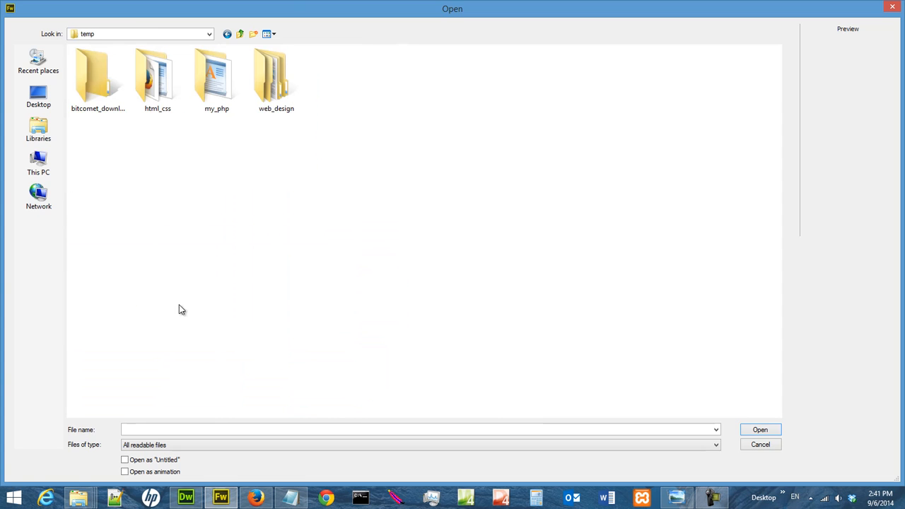
{"action": "double_click", "coordinate": [267, 83]}
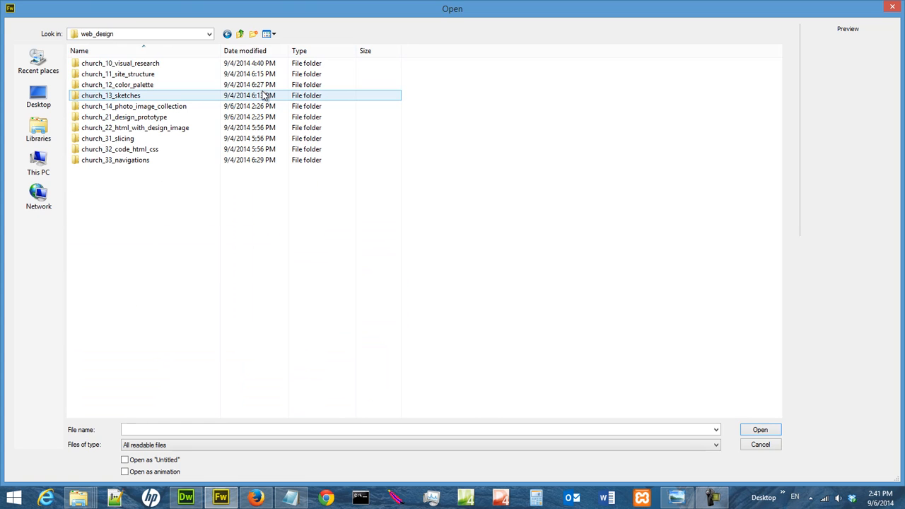
{"action": "double_click", "coordinate": [212, 107]}
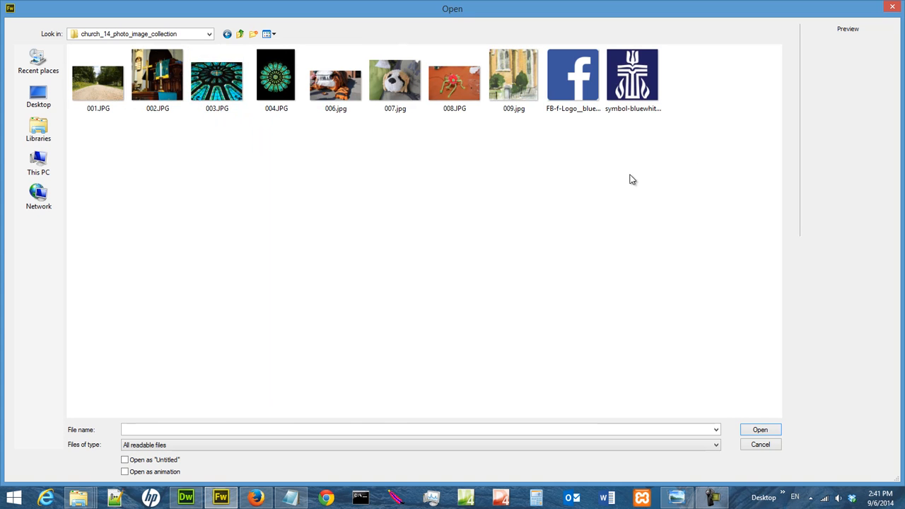
{"action": "double_click", "coordinate": [102, 94]}
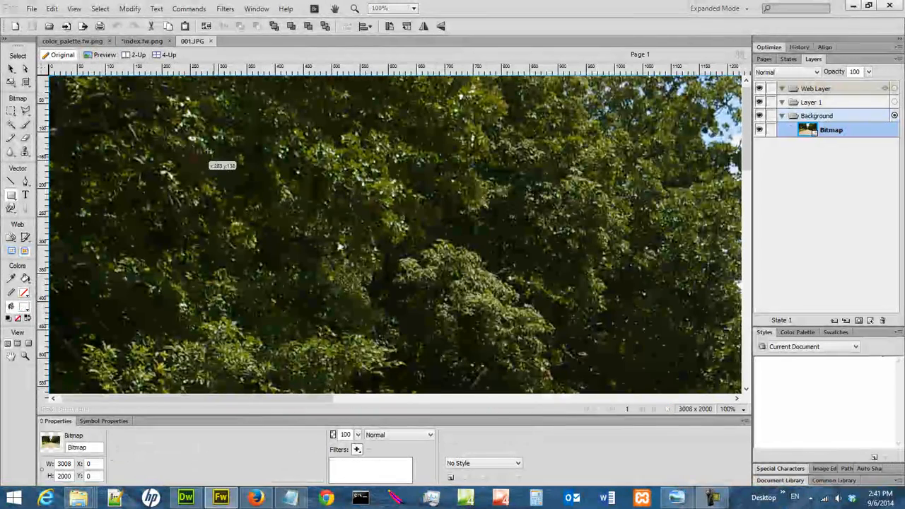
- Copy the full road photo bitmap from 001.JPG
{"action": "left_click", "coordinate": [732, 409]}
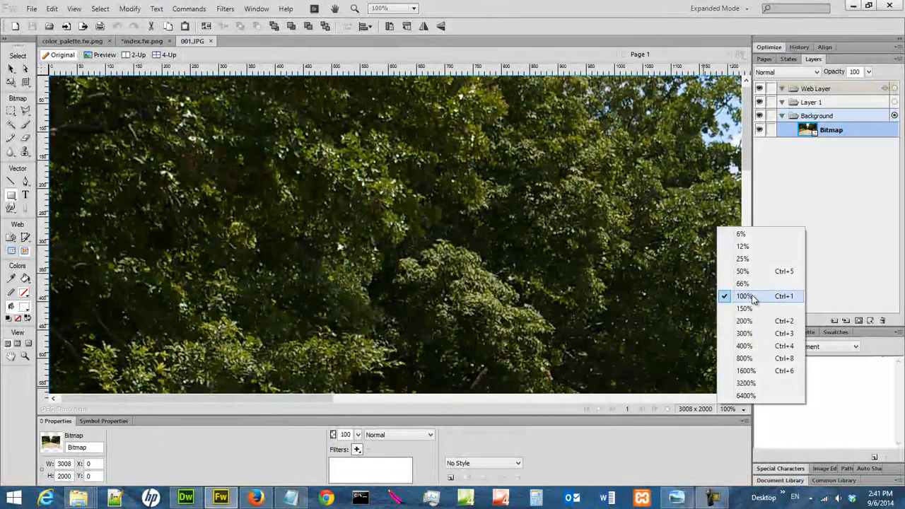
{"action": "left_click", "coordinate": [744, 259]}
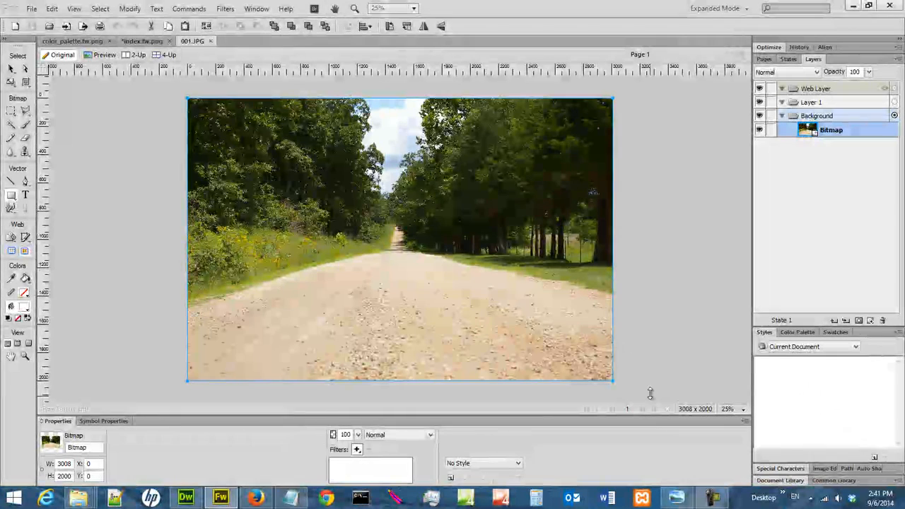
{"action": "left_click", "coordinate": [729, 410]}
{"action": "left_click", "coordinate": [744, 257]}
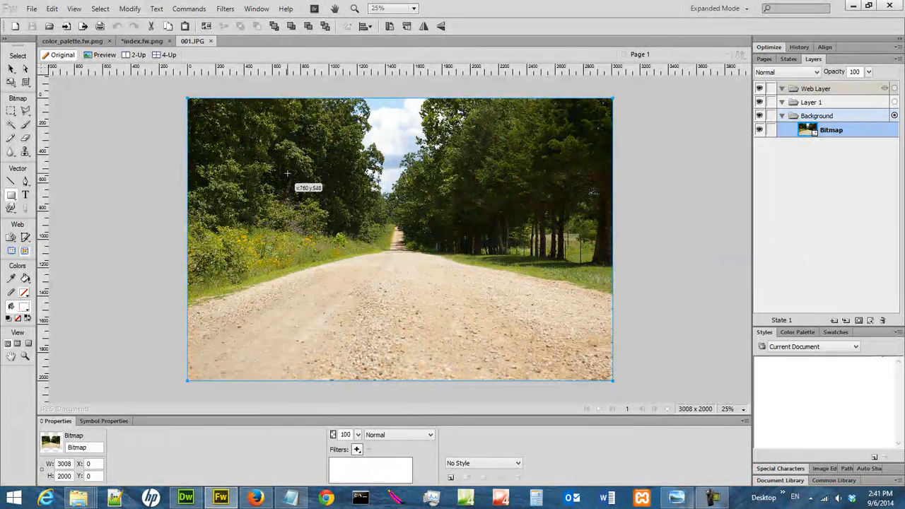
{"action": "left_click", "coordinate": [51, 10]}
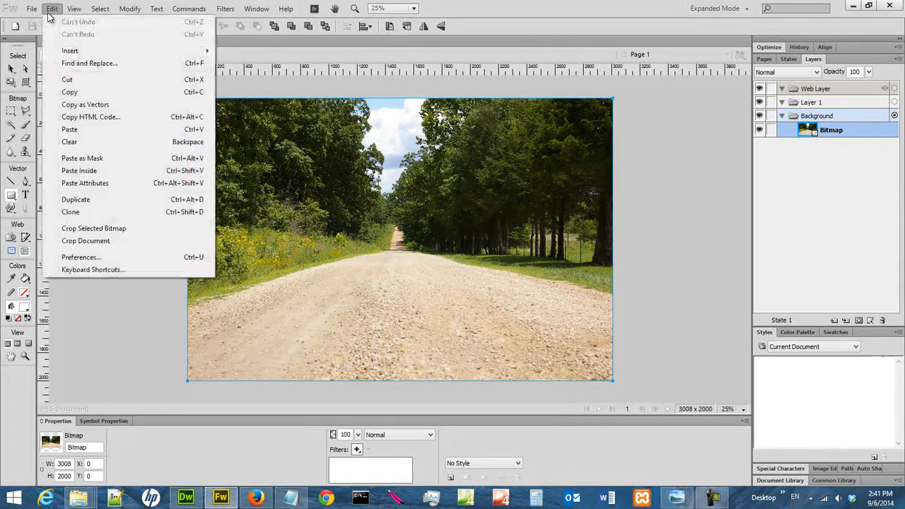
{"action": "left_click", "coordinate": [82, 95]}
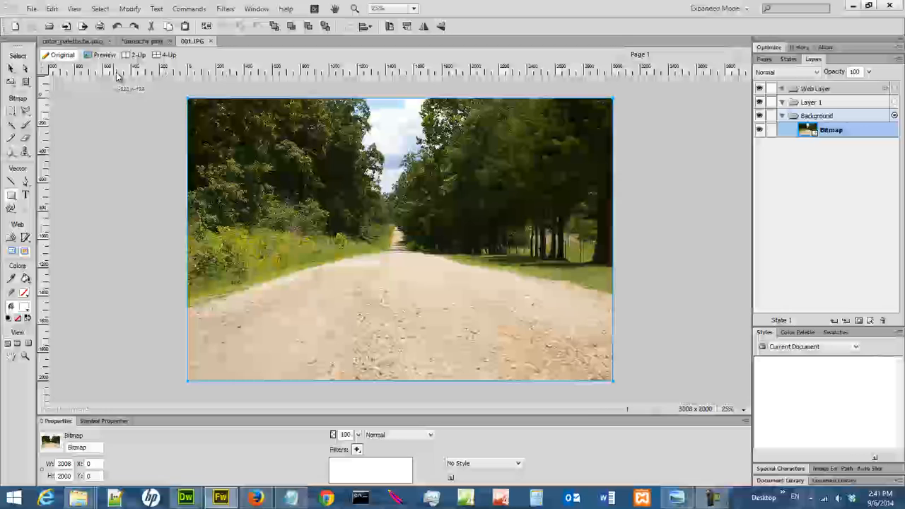
- Paste the copied road photo into the background layer of index.fw.png
{"action": "left_click", "coordinate": [142, 41]}
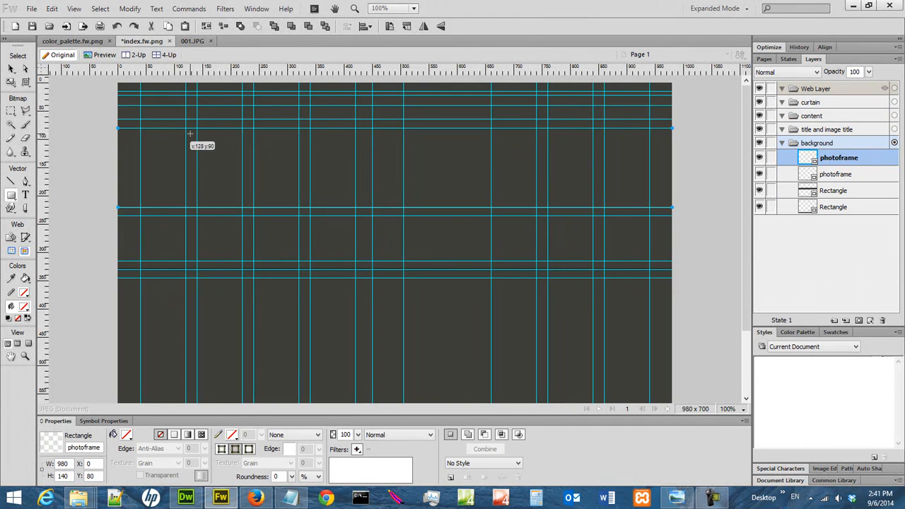
{"action": "key", "text": "ctrl+v"}
{"action": "left_click", "coordinate": [52, 9]}
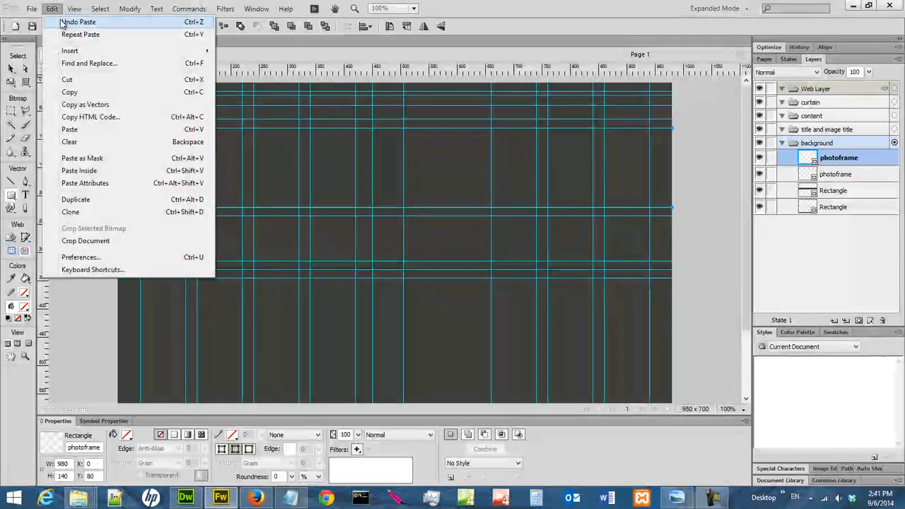
{"action": "left_click", "coordinate": [69, 130]}
- Scale the pasted road photo to about 2912 x 1936 and position it over the banner at about X -1164, Y -880
{"action": "left_click", "coordinate": [744, 410]}
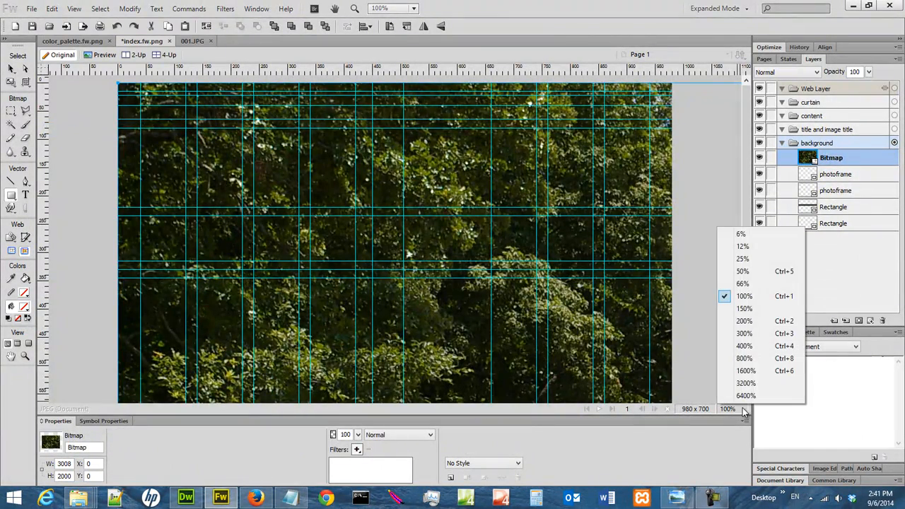
{"action": "left_click", "coordinate": [759, 259]}
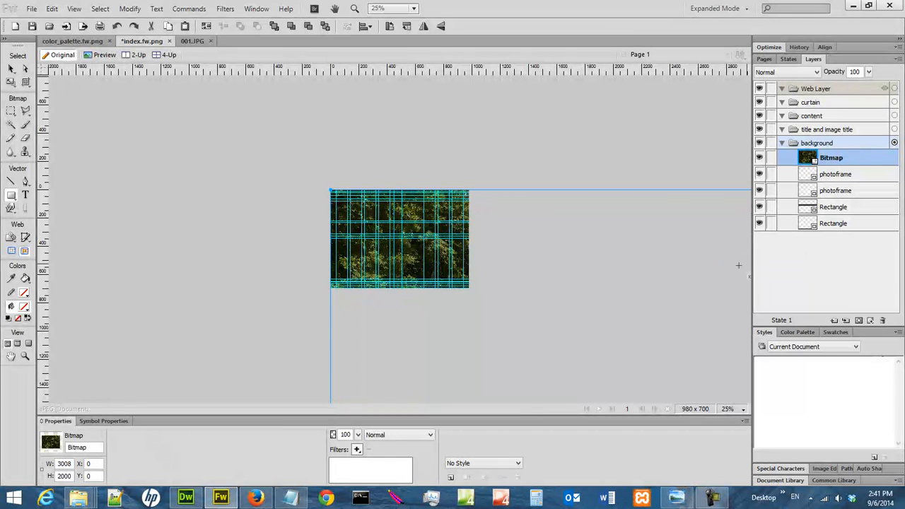
{"action": "left_click", "coordinate": [12, 70]}
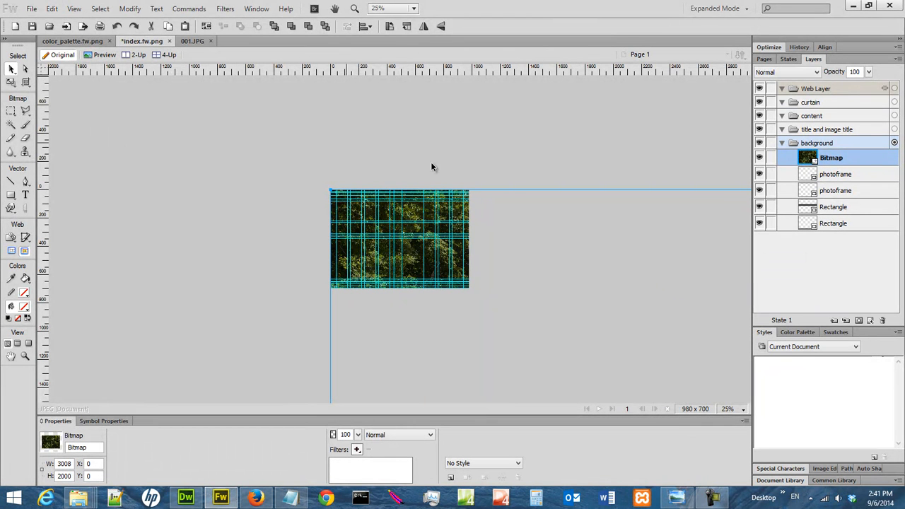
{"action": "left_click_drag", "start_coordinate": [578, 367], "coordinate": [406, 241]}
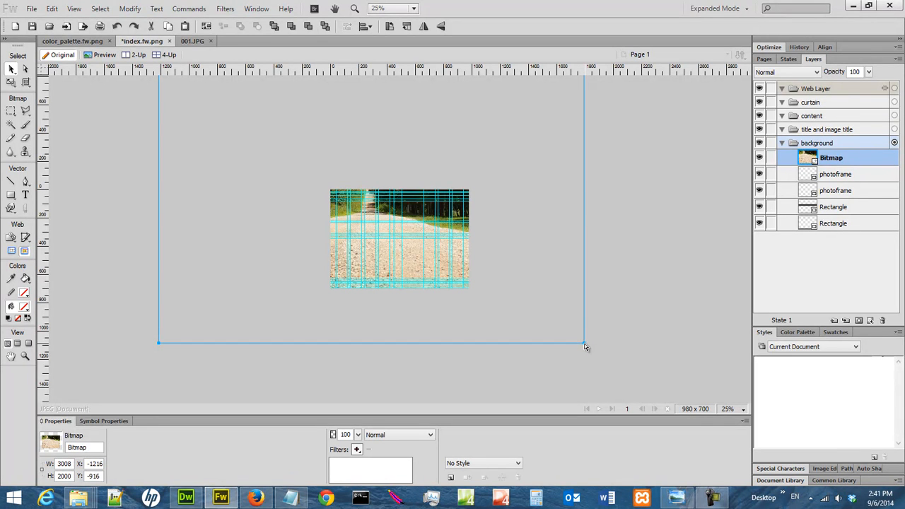
{"action": "left_click_drag", "start_coordinate": [585, 343], "coordinate": [571, 335]}
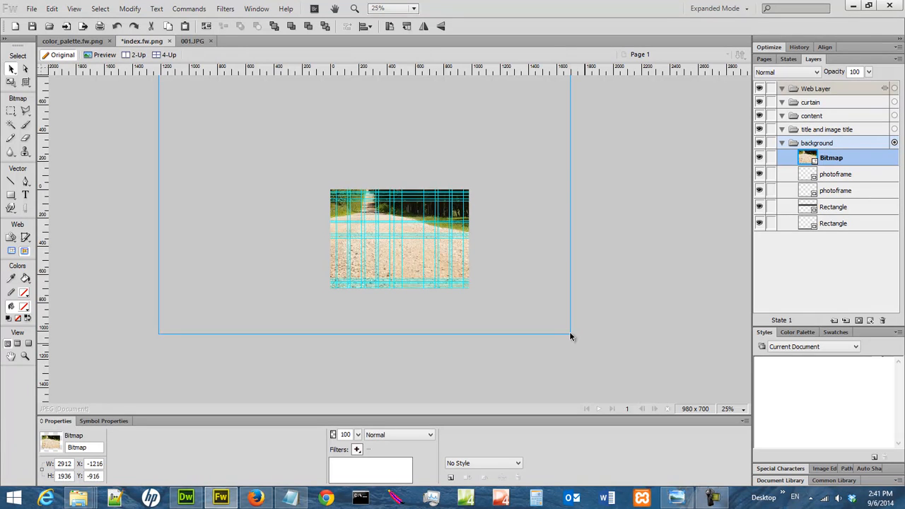
{"action": "left_click_drag", "start_coordinate": [520, 178], "coordinate": [527, 188]}
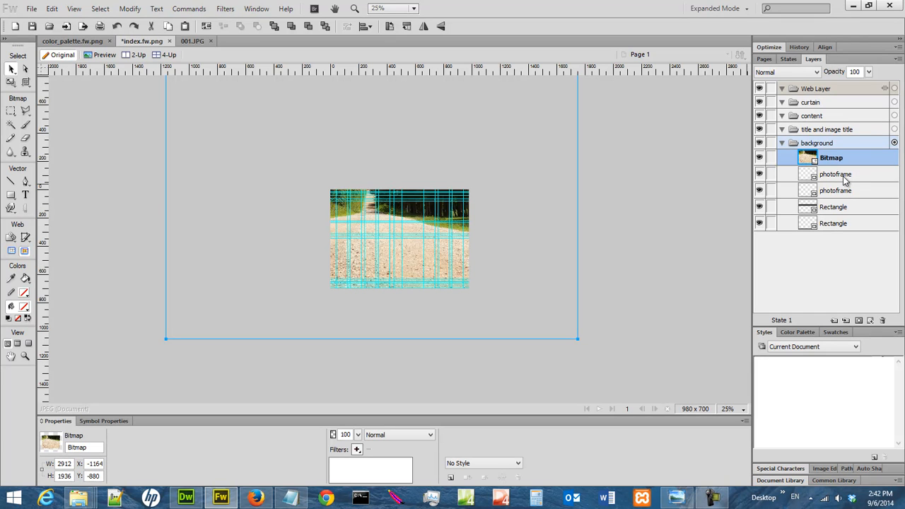
- Cut the road photo and paste it inside the upper photoframe rectangle in the background layer
{"action": "left_click", "coordinate": [52, 8]}
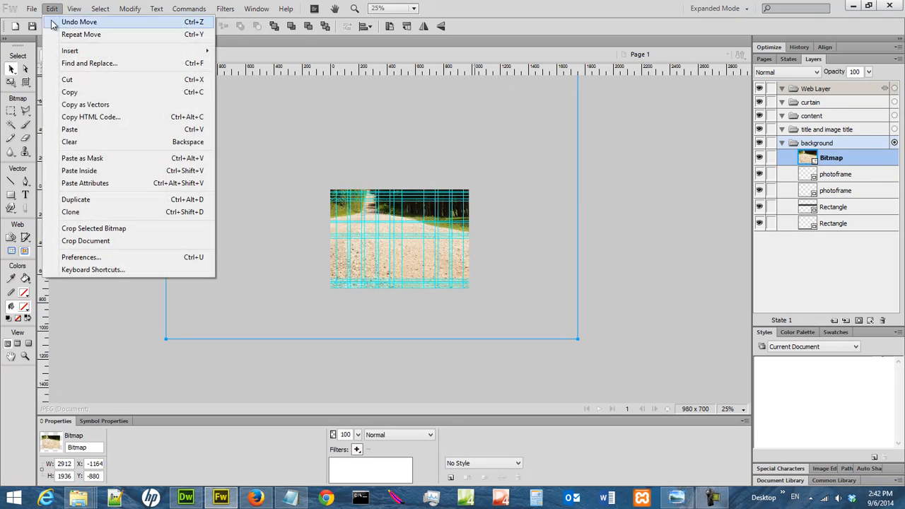
{"action": "left_click", "coordinate": [71, 80]}
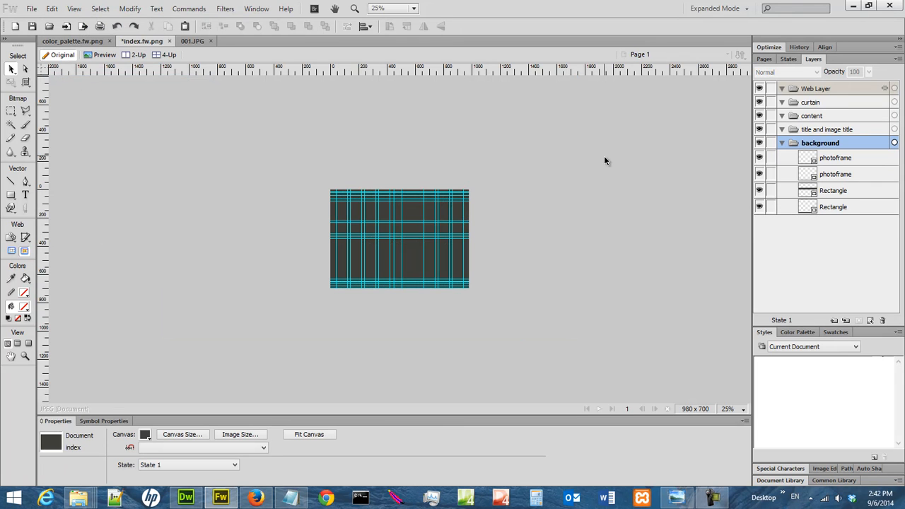
{"action": "left_click", "coordinate": [836, 158]}
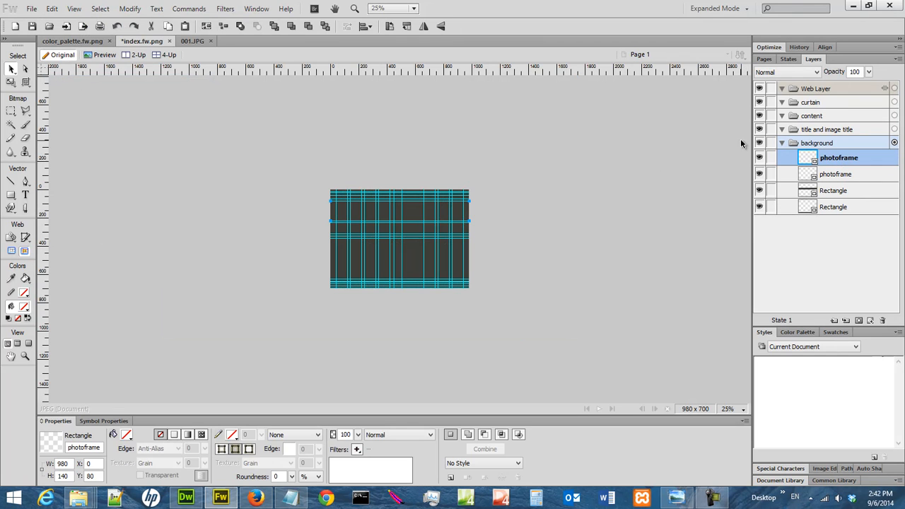
{"action": "left_click", "coordinate": [52, 10]}
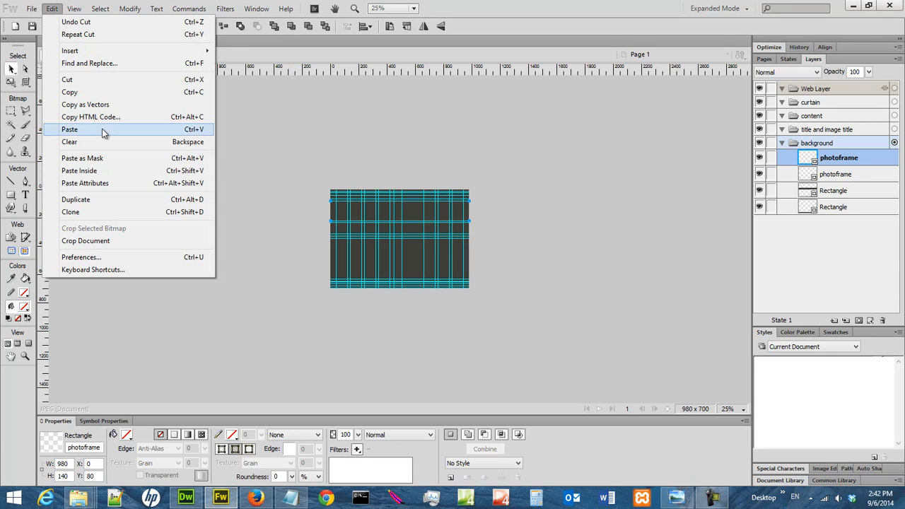
{"action": "left_click", "coordinate": [113, 170]}
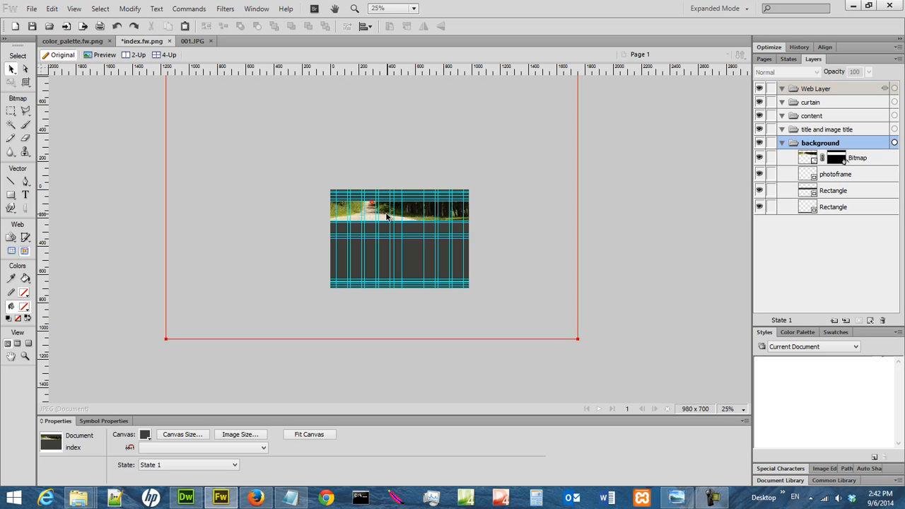
- Inspect the framed banner photo at 100% and 66% with the guides hidden, and show the guides again at 100%
{"action": "left_click", "coordinate": [739, 409]}
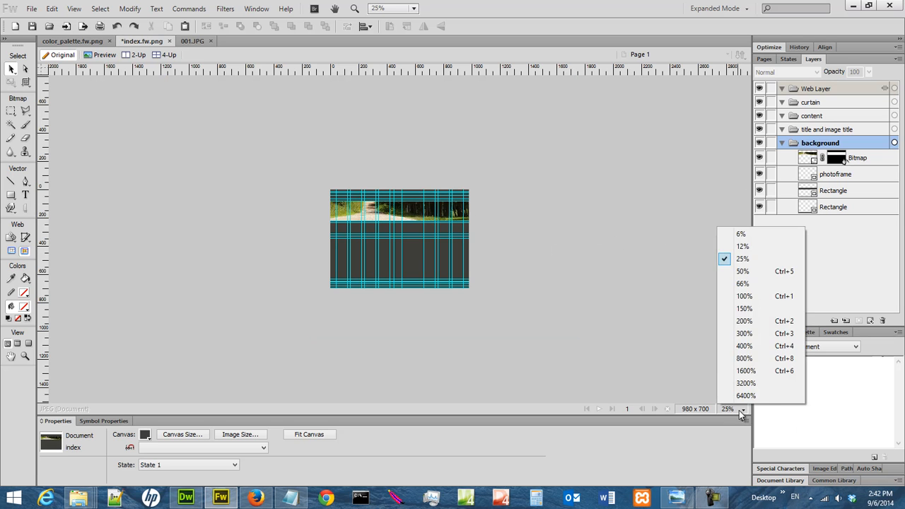
{"action": "left_click", "coordinate": [763, 295]}
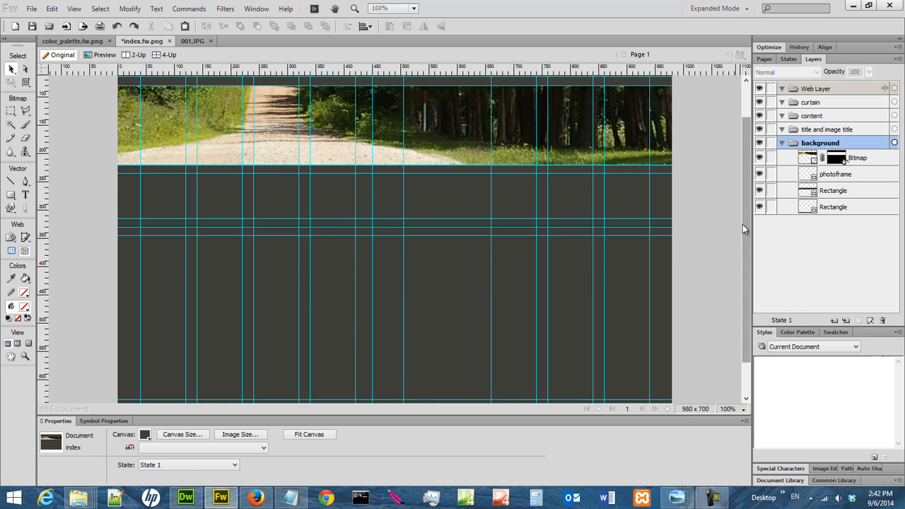
{"action": "scroll", "coordinate": [743, 224], "scroll_direction": "up", "scroll_amount": 2}
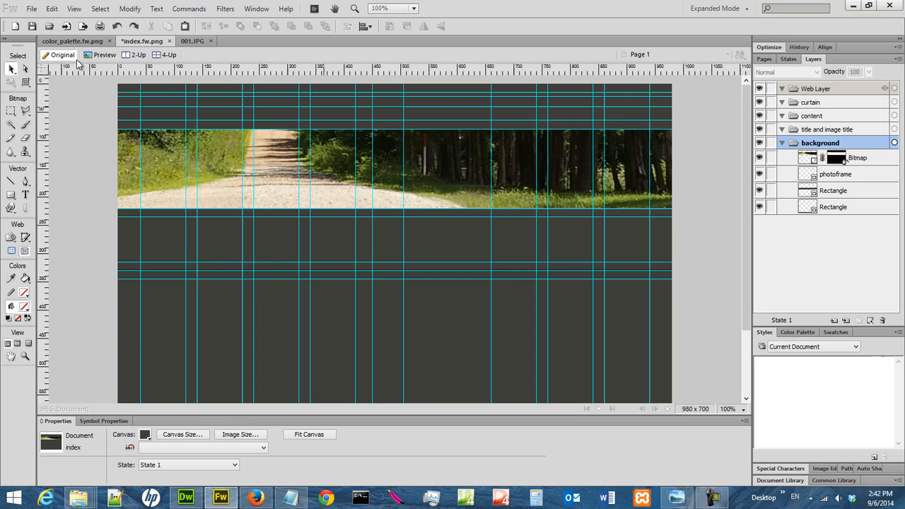
{"action": "left_click", "coordinate": [74, 9]}
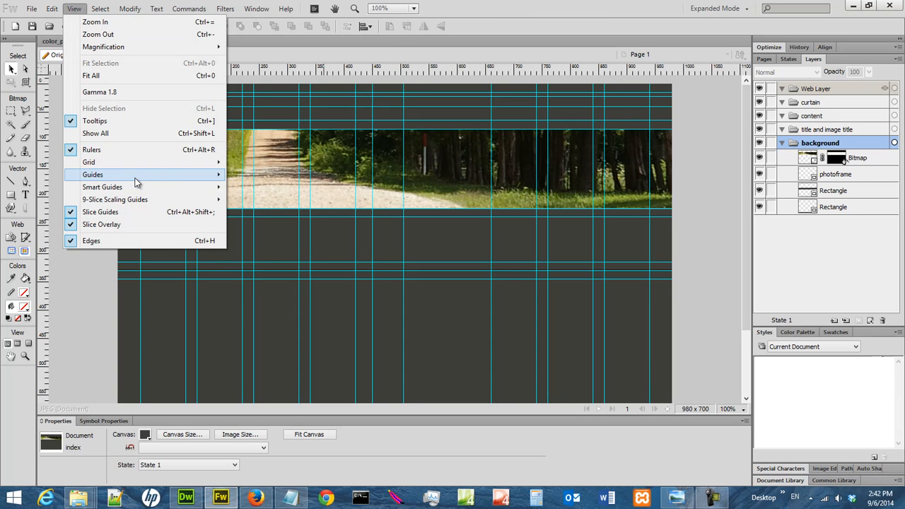
{"action": "mouse_move", "coordinate": [134, 177]}
{"action": "left_click", "coordinate": [254, 176]}
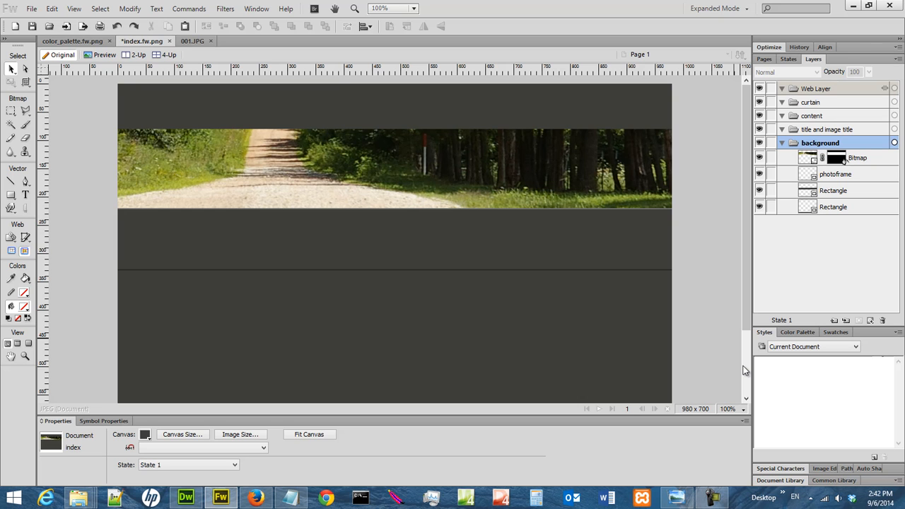
{"action": "left_click", "coordinate": [736, 409]}
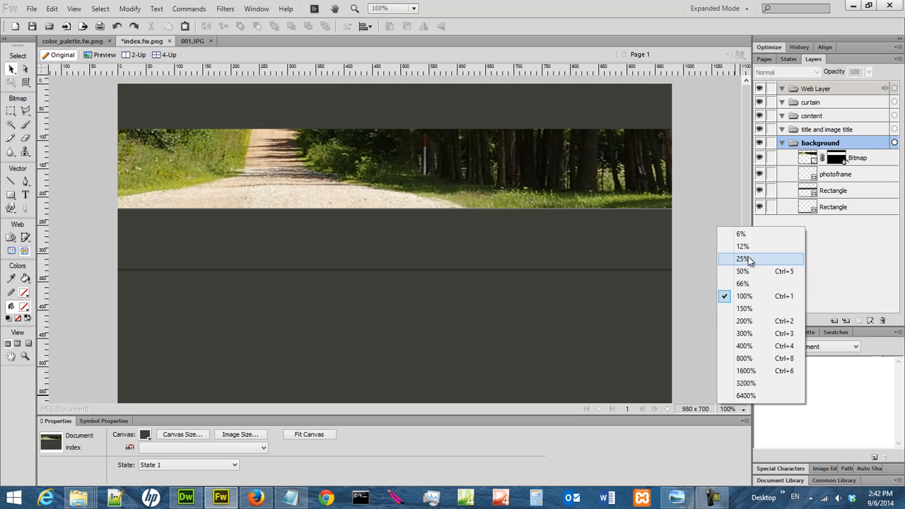
{"action": "left_click", "coordinate": [751, 283]}
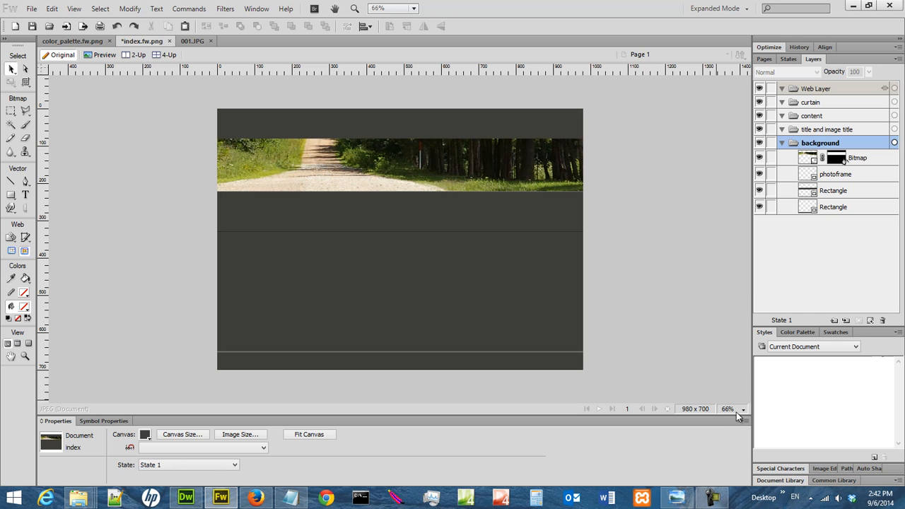
{"action": "left_click", "coordinate": [739, 409]}
{"action": "left_click", "coordinate": [745, 297]}
{"action": "left_click", "coordinate": [79, 9]}
{"action": "mouse_move", "coordinate": [142, 175]}
{"action": "left_click", "coordinate": [302, 177]}
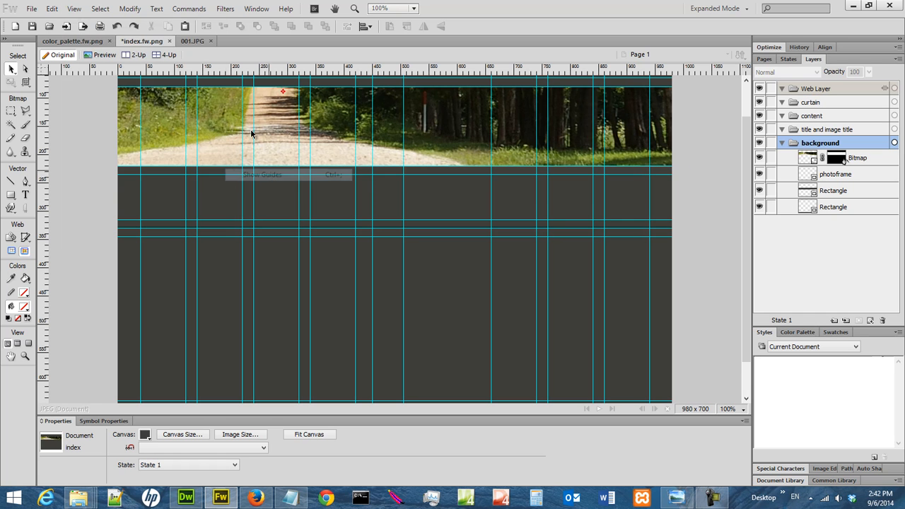
- Close 001.JPG and check the banner layout in the church_sketch_01.jpg sketch
{"action": "left_click", "coordinate": [193, 40]}
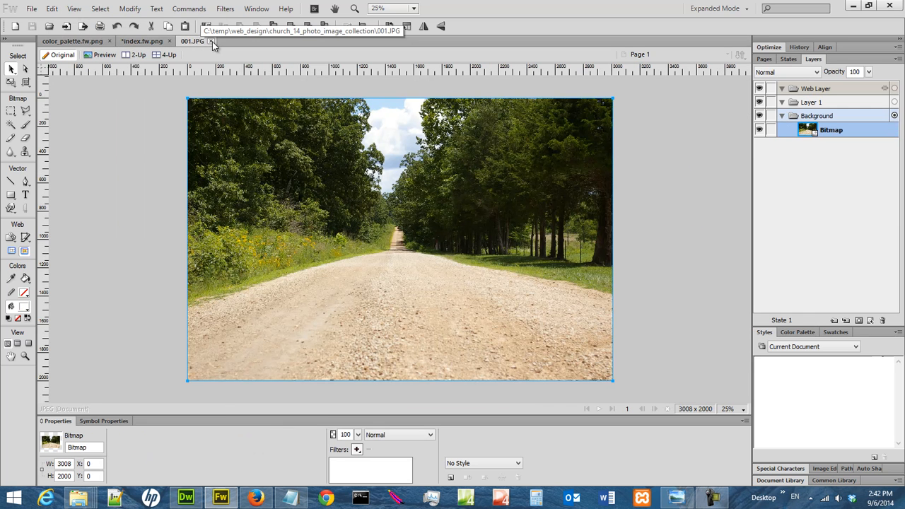
{"action": "left_click", "coordinate": [212, 41]}
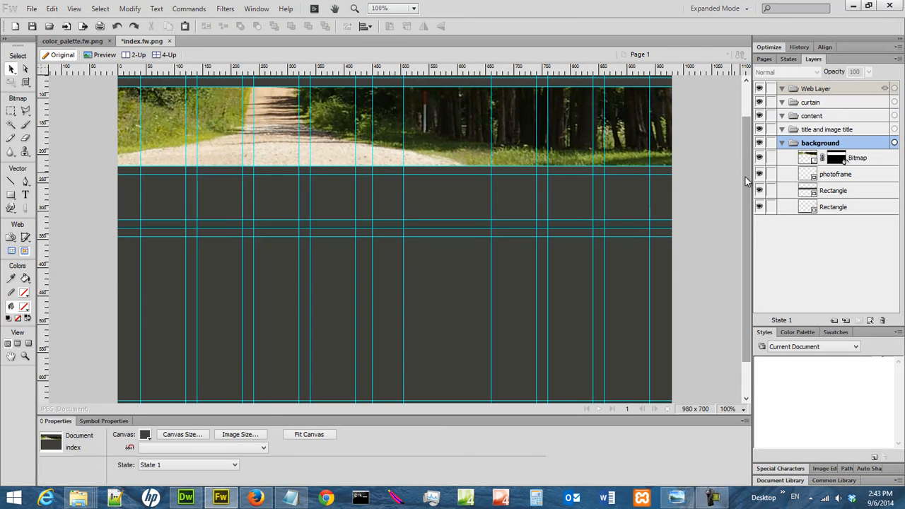
{"action": "scroll", "coordinate": [739, 142], "scroll_direction": "up", "scroll_amount": 3}
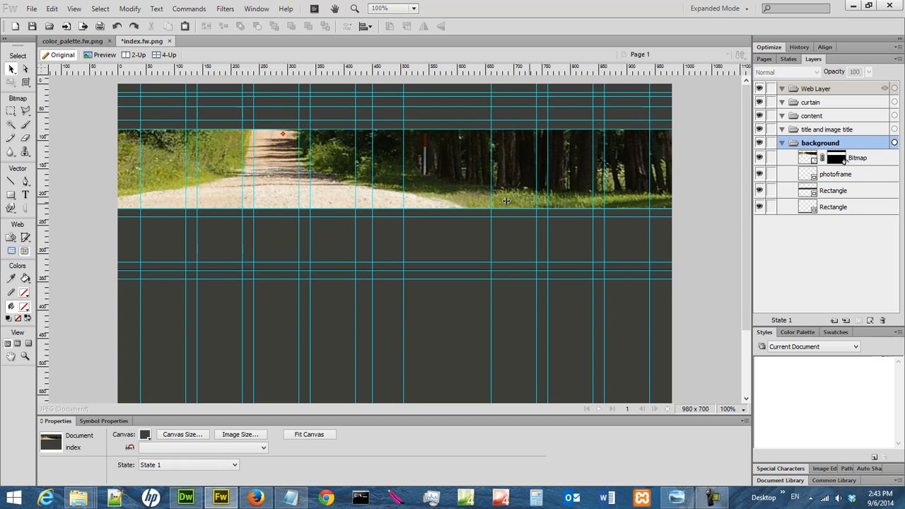
{"action": "left_click", "coordinate": [677, 498]}
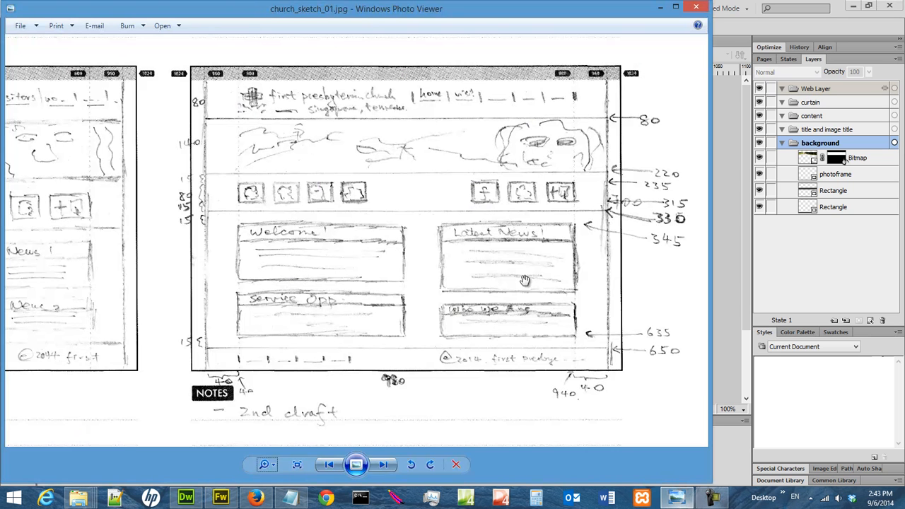
{"action": "left_click", "coordinate": [662, 8]}
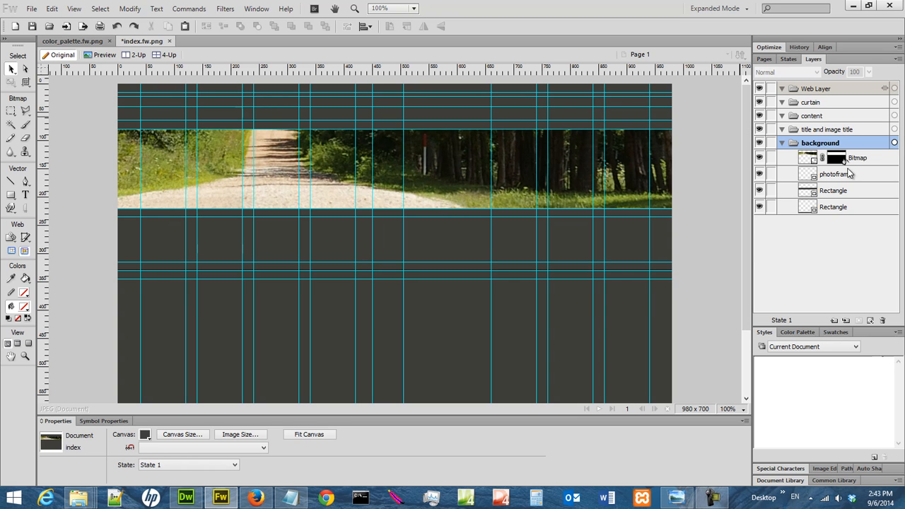
- Duplicate the remaining photoframe with copy and paste, and move the copy above the masked Bitmap in the background layer
{"action": "left_click", "coordinate": [851, 172]}
{"action": "left_click", "coordinate": [50, 9]}
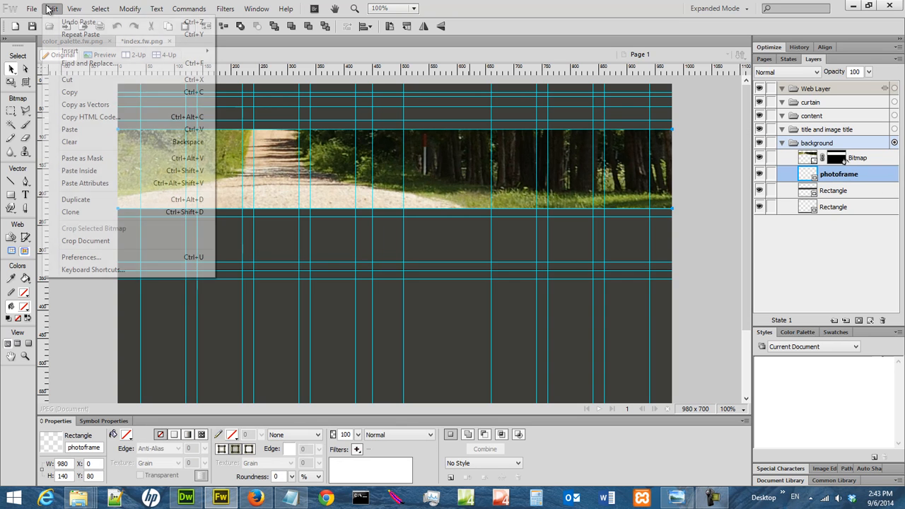
{"action": "left_click", "coordinate": [70, 92]}
{"action": "left_click", "coordinate": [55, 10]}
{"action": "left_click", "coordinate": [69, 129]}
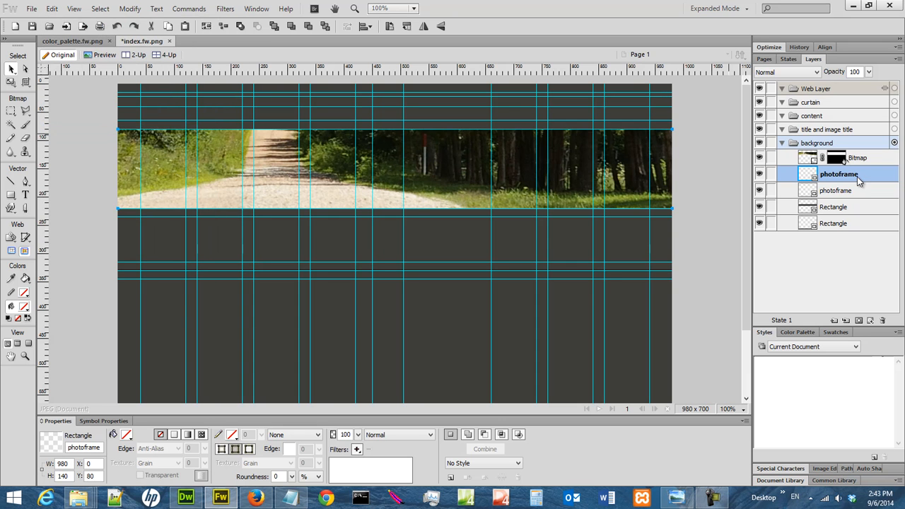
{"action": "left_click_drag", "start_coordinate": [858, 177], "coordinate": [859, 156]}
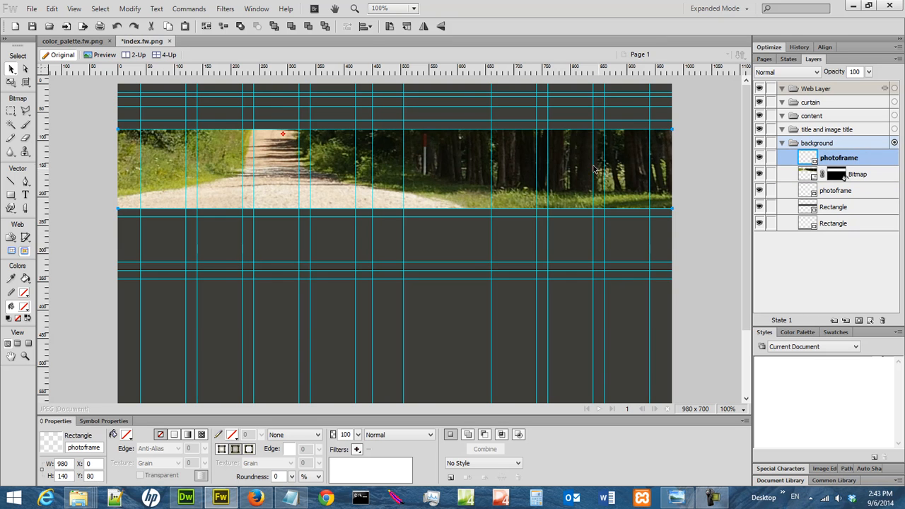
- Open 007.jpg from the church_14_photo_image_collection folder and view the dog photo at 25%
{"action": "left_click", "coordinate": [32, 9]}
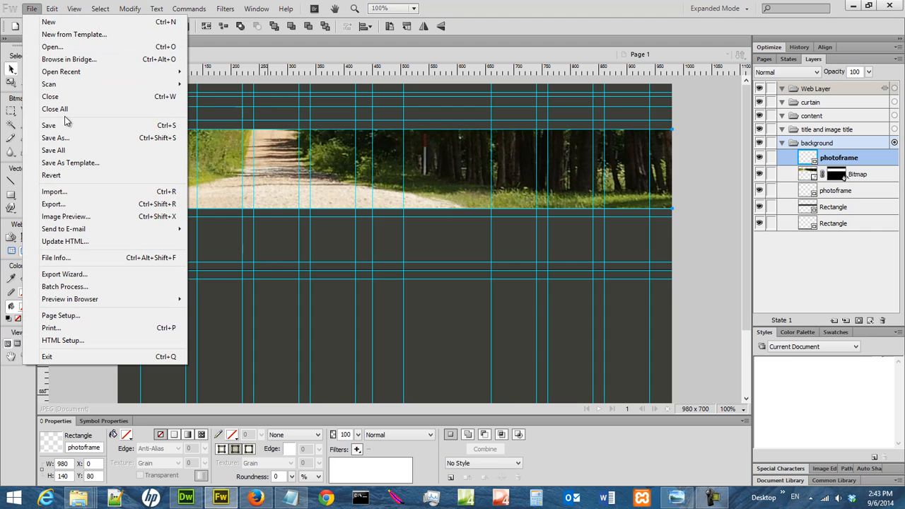
{"action": "left_click", "coordinate": [56, 46]}
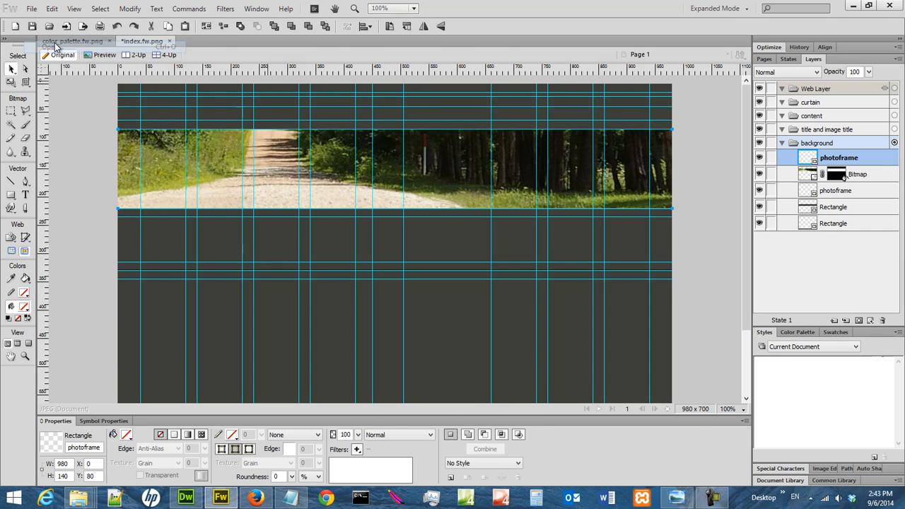
{"action": "left_click", "coordinate": [391, 93]}
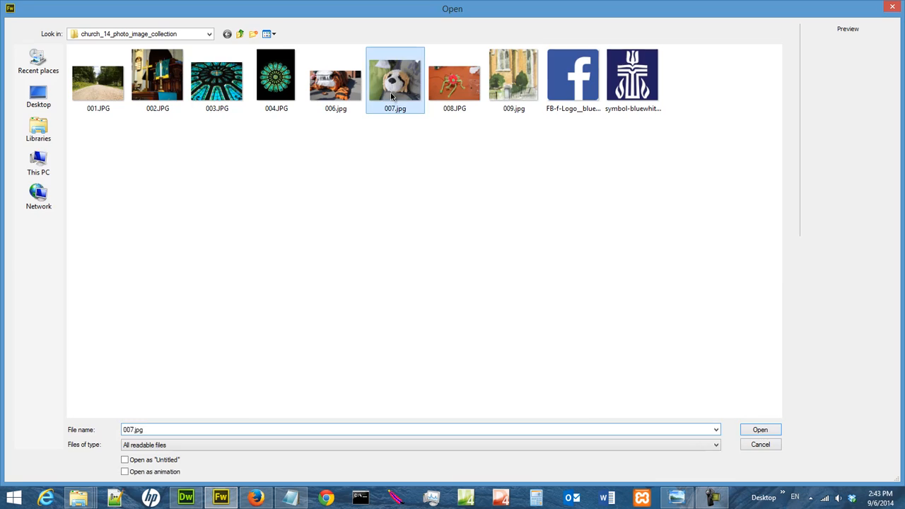
{"action": "double_click", "coordinate": [391, 94]}
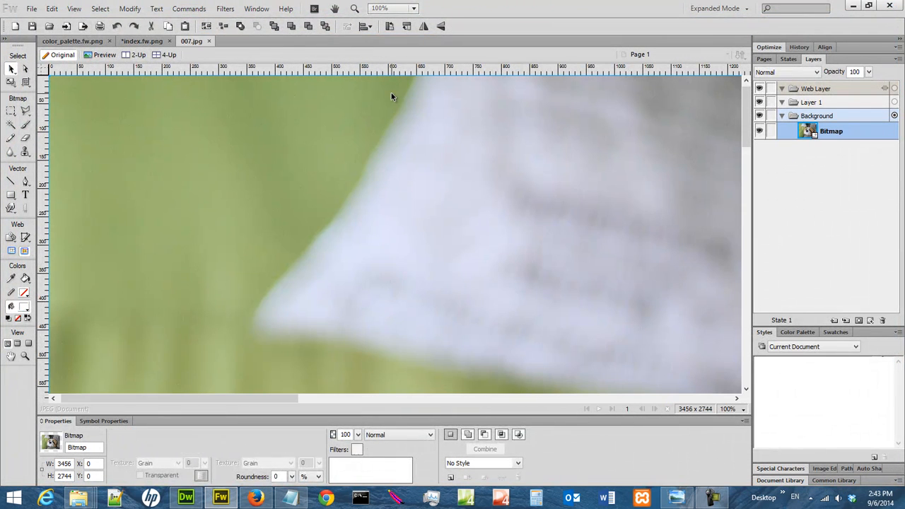
{"action": "left_click", "coordinate": [736, 409]}
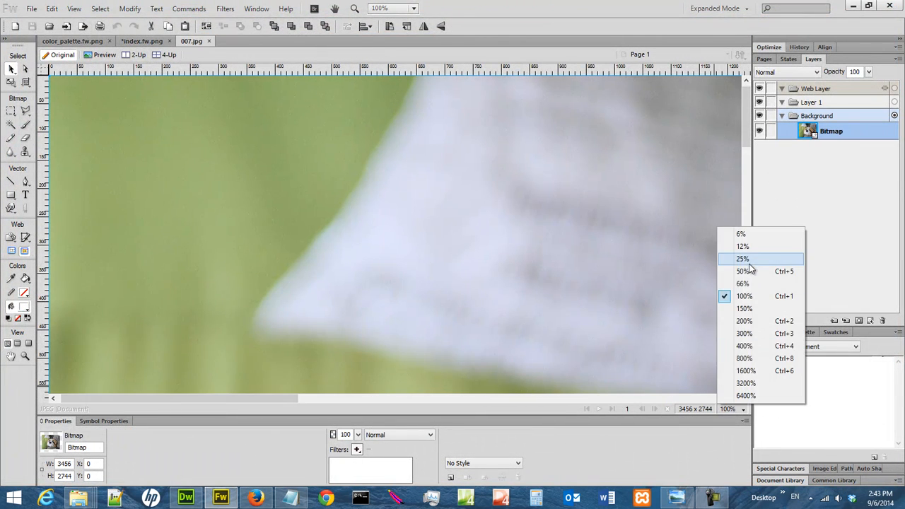
{"action": "left_click", "coordinate": [740, 259]}
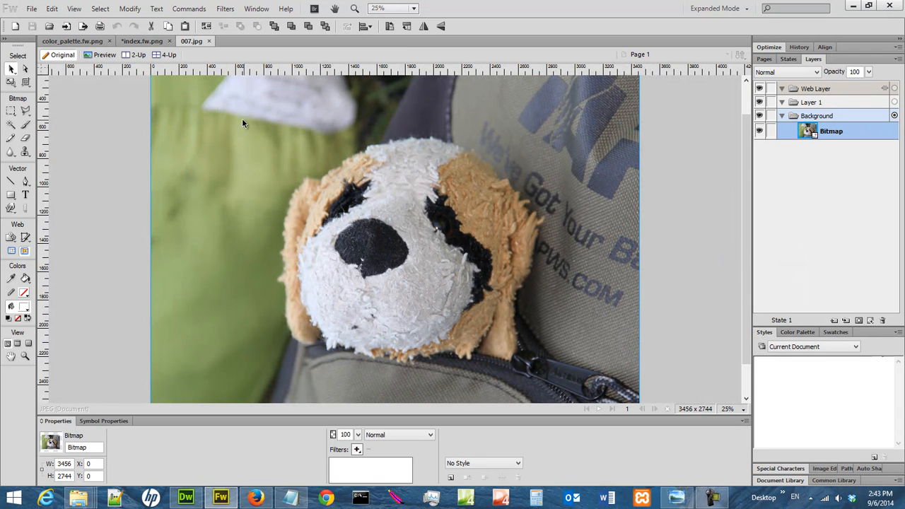
- Copy the whole dog photo and paste it into the background layer of index.fw.png
{"action": "left_click", "coordinate": [54, 9]}
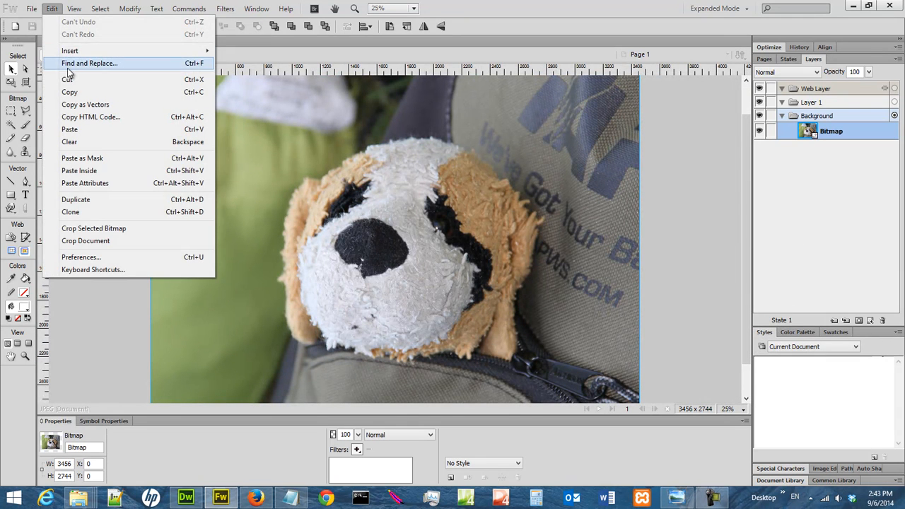
{"action": "left_click", "coordinate": [113, 90]}
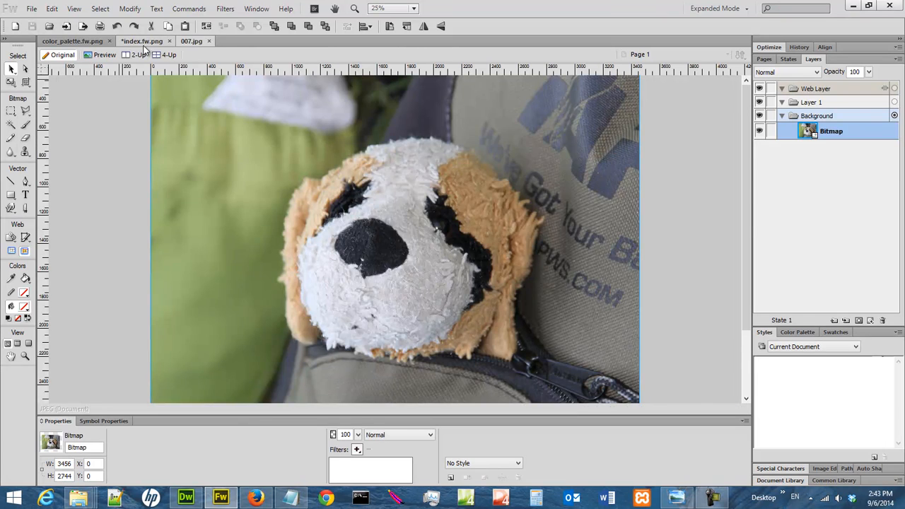
{"action": "left_click", "coordinate": [143, 41]}
{"action": "left_click", "coordinate": [52, 8]}
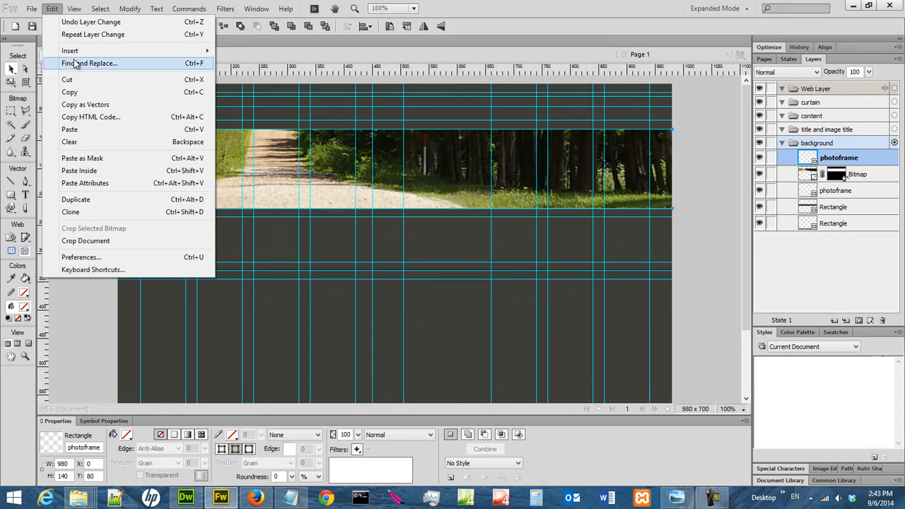
{"action": "left_click", "coordinate": [91, 129]}
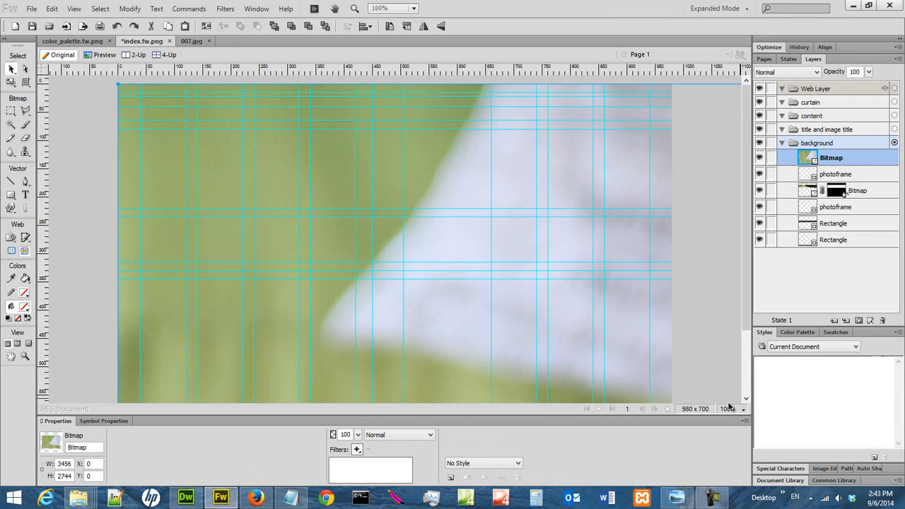
- Shrink the pasted dog photo to about 1562 × 1240 px over the canvas, and undo the accidental guide deletion
{"action": "left_click", "coordinate": [729, 408]}
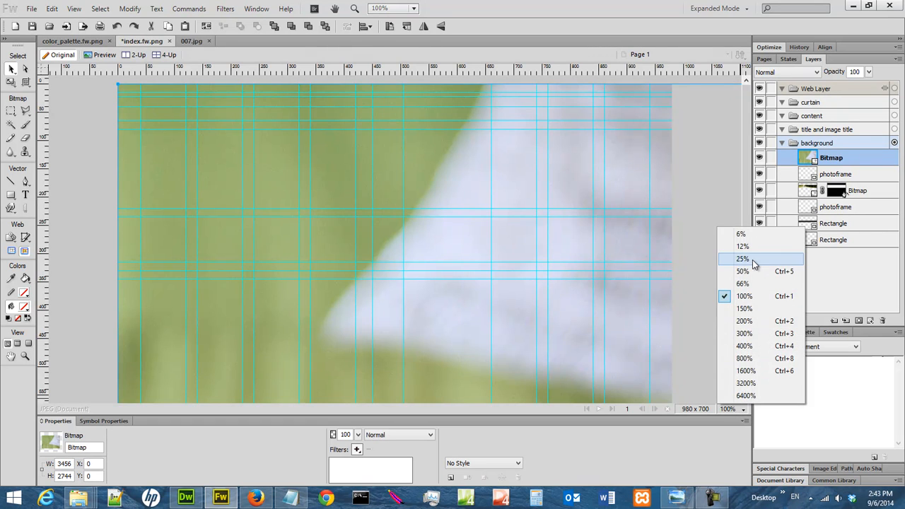
{"action": "left_click", "coordinate": [743, 259]}
{"action": "left_click_drag", "start_coordinate": [655, 277], "coordinate": [577, 237]}
{"action": "left_click_drag", "start_coordinate": [602, 278], "coordinate": [554, 198]}
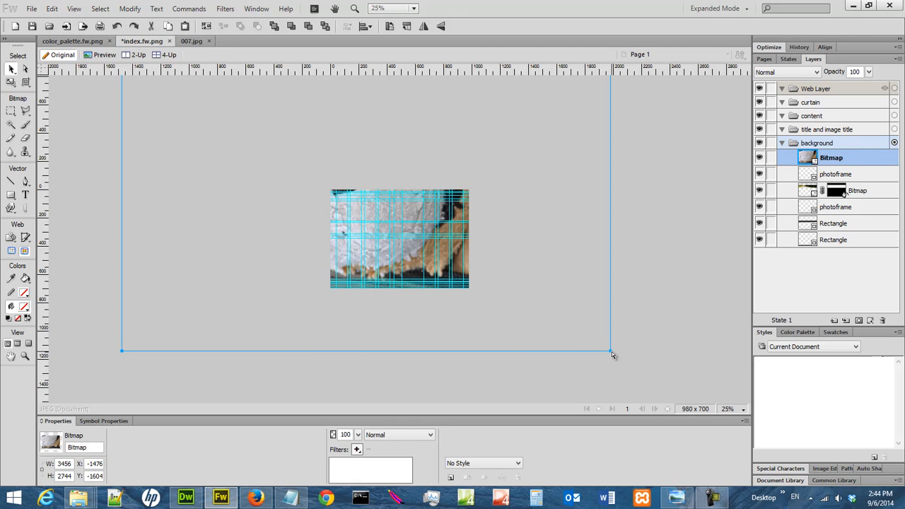
{"action": "left_click_drag", "start_coordinate": [612, 355], "coordinate": [348, 198]}
{"action": "left_click_drag", "start_coordinate": [244, 109], "coordinate": [409, 252]}
{"action": "left_click_drag", "start_coordinate": [582, 343], "coordinate": [509, 282]}
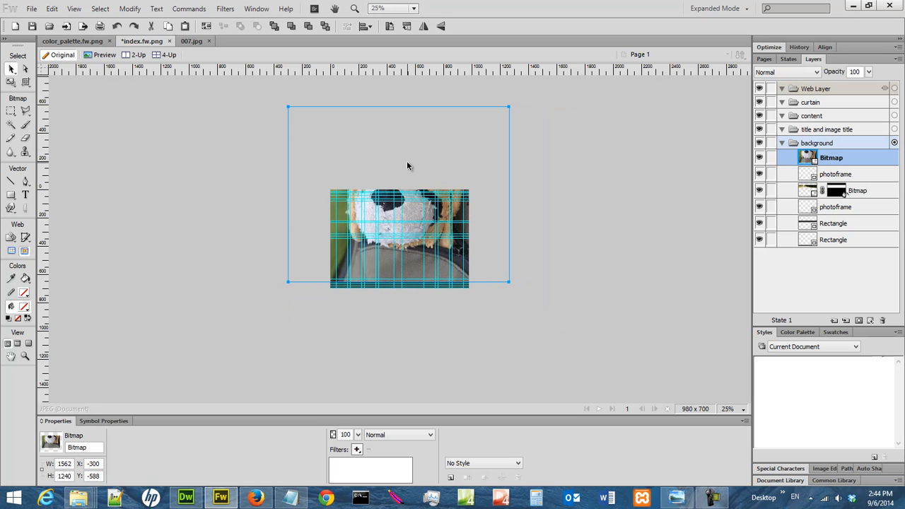
{"action": "left_click", "coordinate": [52, 8]}
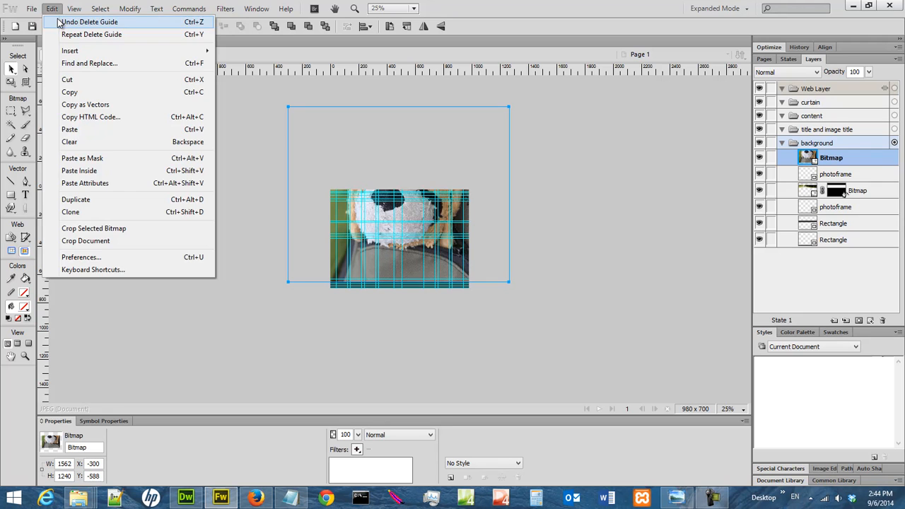
{"action": "left_click", "coordinate": [61, 22]}
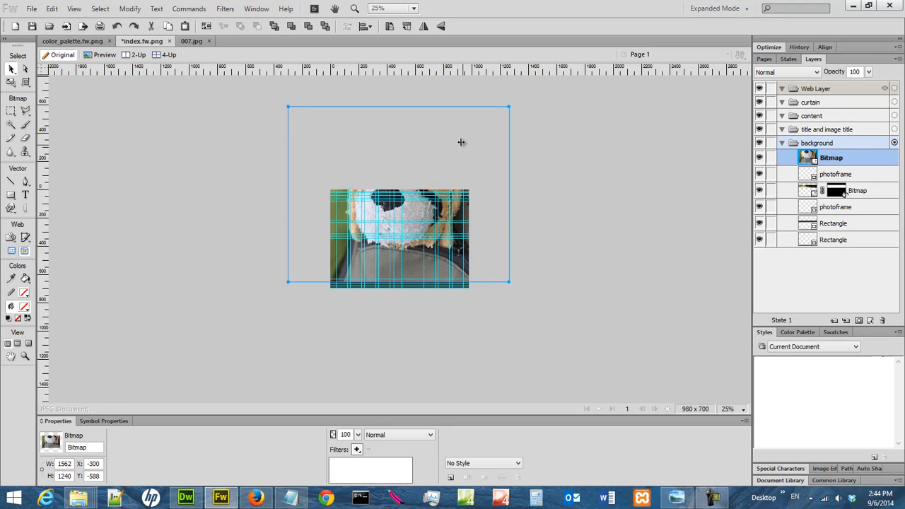
- Scale the dog photo to about 1255 × 996 px and move it to about X 120, Y -296
{"action": "left_click_drag", "start_coordinate": [296, 130], "coordinate": [308, 155]}
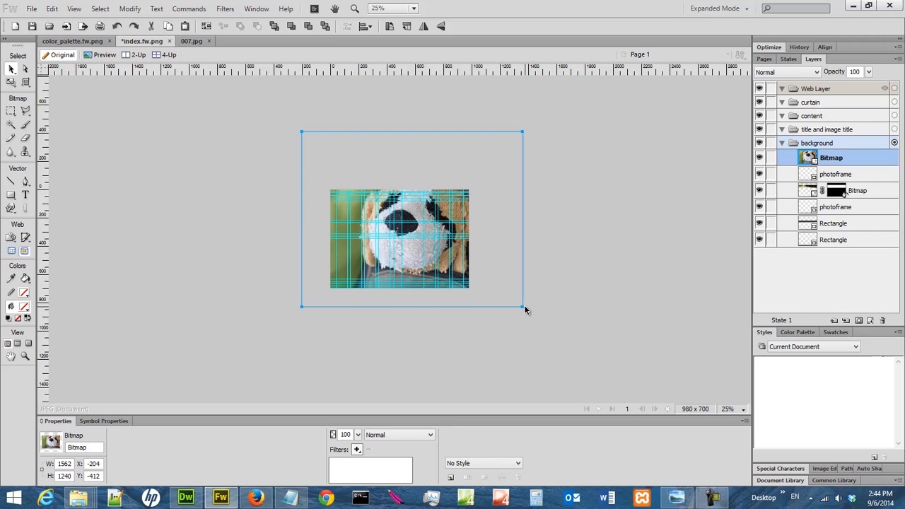
{"action": "left_click_drag", "start_coordinate": [523, 307], "coordinate": [479, 272]}
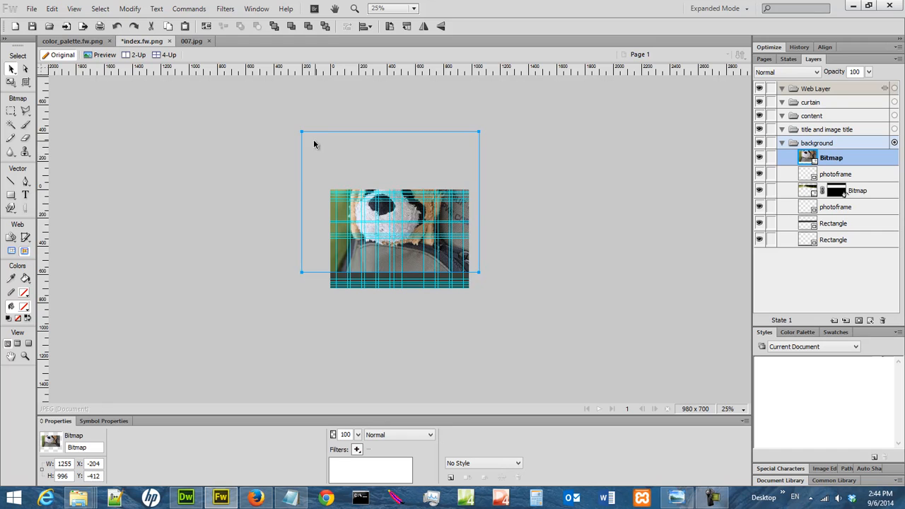
{"action": "left_click_drag", "start_coordinate": [310, 146], "coordinate": [353, 157]}
- Reduce the dog photo to about 856 × 679 px and shift it to about X 176, Y -210
{"action": "left_click", "coordinate": [735, 409]}
{"action": "left_click", "coordinate": [757, 287]}
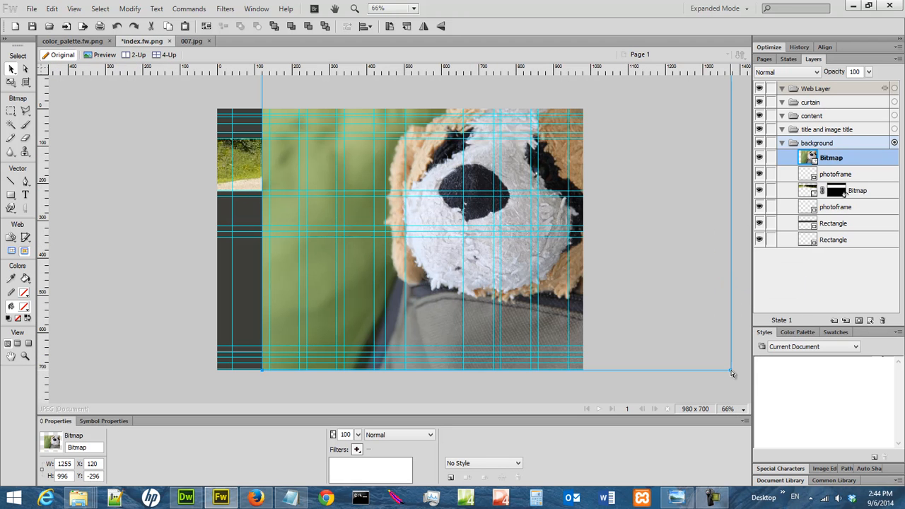
{"action": "left_click_drag", "start_coordinate": [732, 373], "coordinate": [635, 295]}
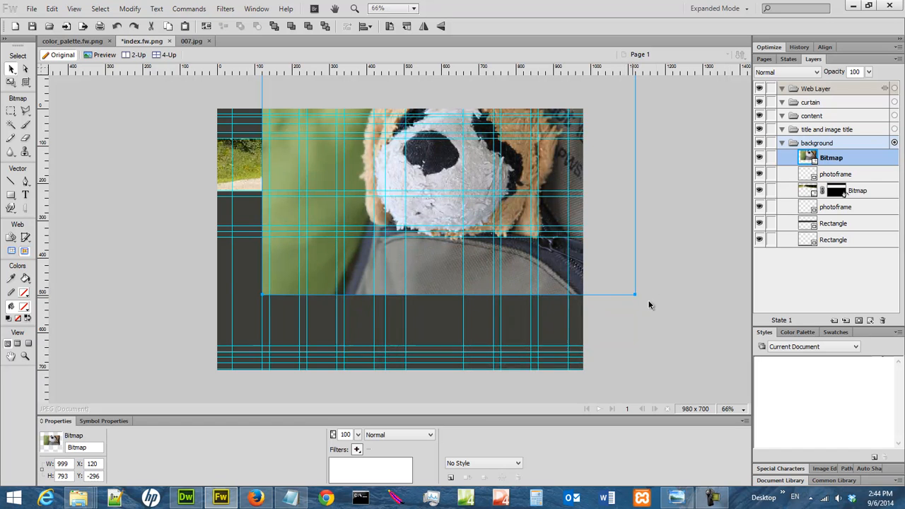
{"action": "left_click_drag", "start_coordinate": [604, 92], "coordinate": [625, 124]}
{"action": "left_click_drag", "start_coordinate": [657, 329], "coordinate": [603, 283]}
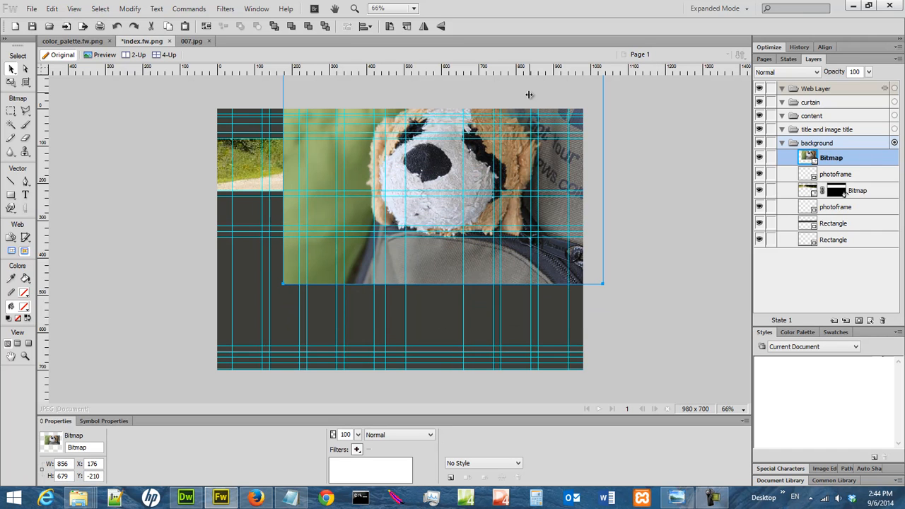
- Fit the dog's face over the banner by scaling the photo to about 683 × 542 px at about X 387, Y -94
{"action": "left_click_drag", "start_coordinate": [294, 92], "coordinate": [324, 112]}
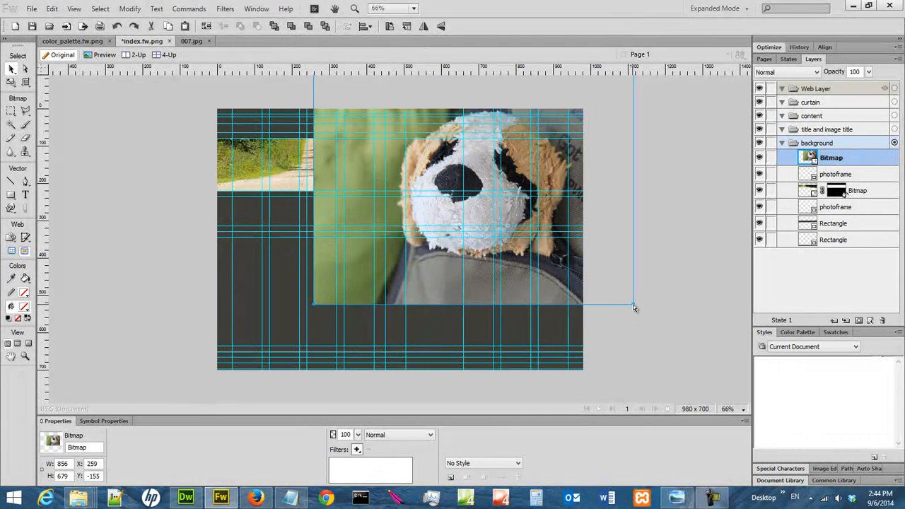
{"action": "left_click_drag", "start_coordinate": [634, 307], "coordinate": [603, 280]}
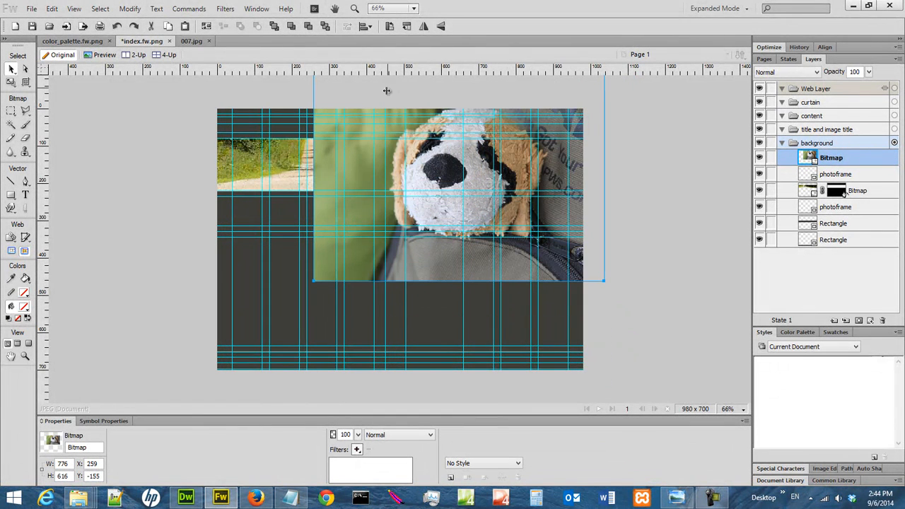
{"action": "left_click_drag", "start_coordinate": [323, 88], "coordinate": [357, 97]}
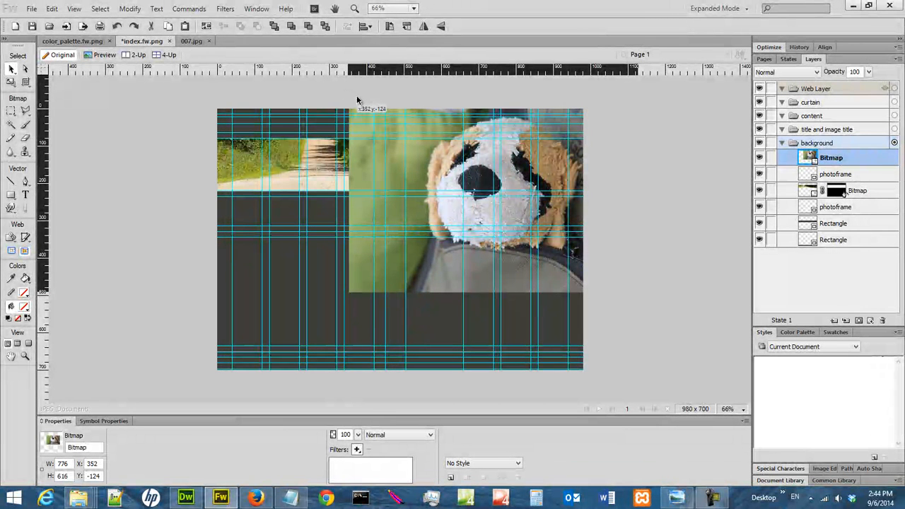
{"action": "left_click_drag", "start_coordinate": [357, 96], "coordinate": [357, 96]}
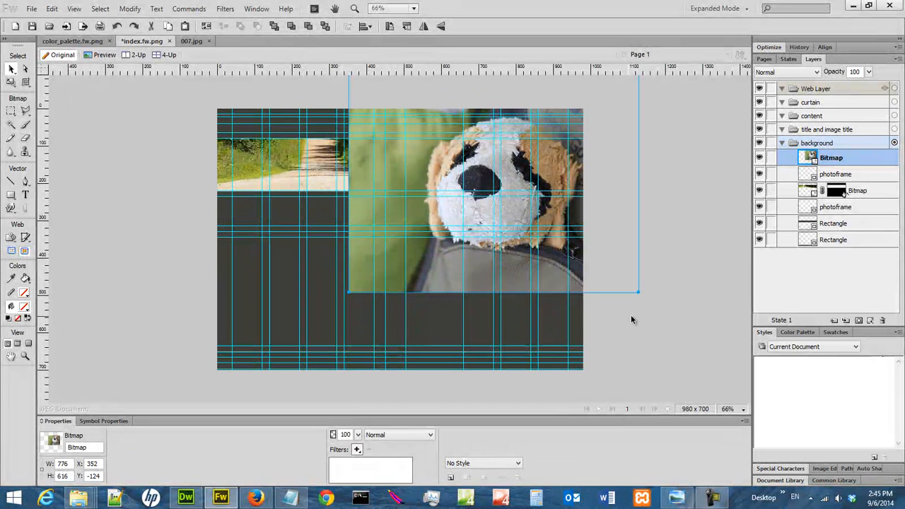
{"action": "left_click_drag", "start_coordinate": [639, 296], "coordinate": [603, 264]}
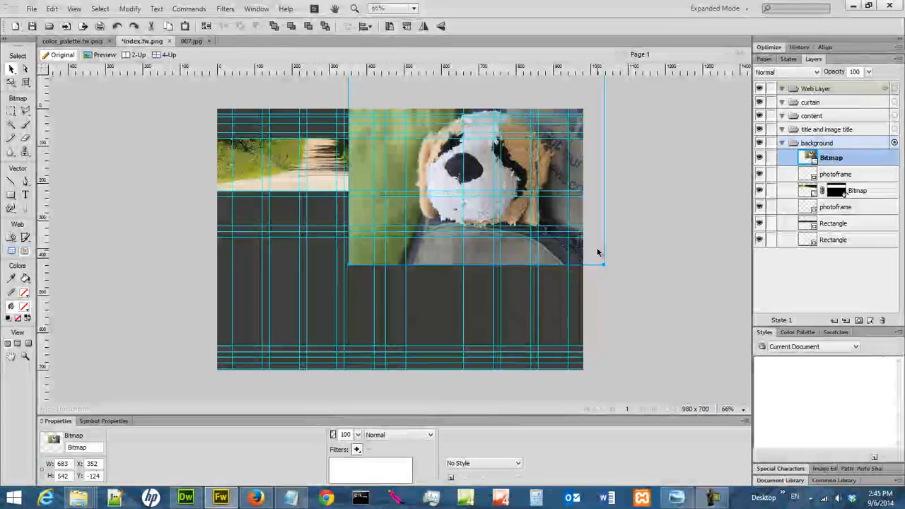
{"action": "left_click_drag", "start_coordinate": [361, 83], "coordinate": [374, 98]}
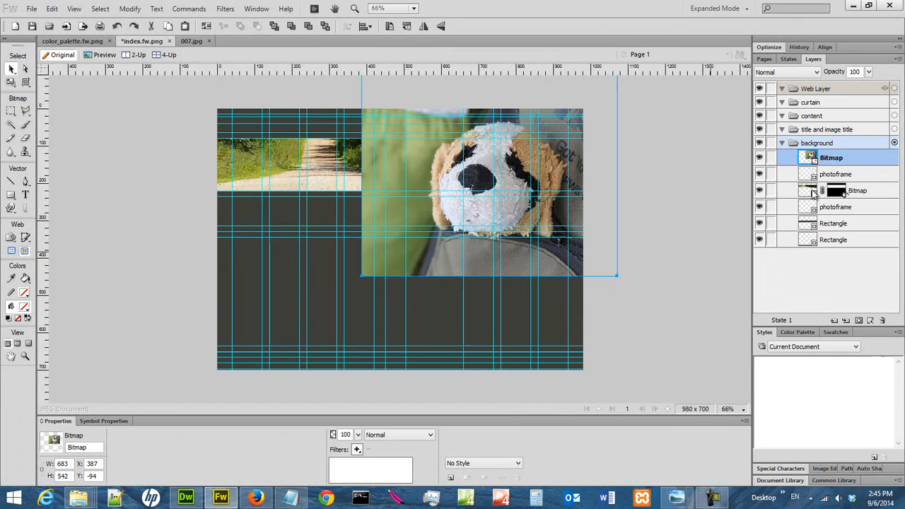
{"action": "mouse_move", "coordinate": [843, 161]}
{"action": "left_mouse_down"}
{"action": "mouse_move", "coordinate": [852, 203]}
{"action": "mouse_move", "coordinate": [846, 154]}
{"action": "left_mouse_up"}
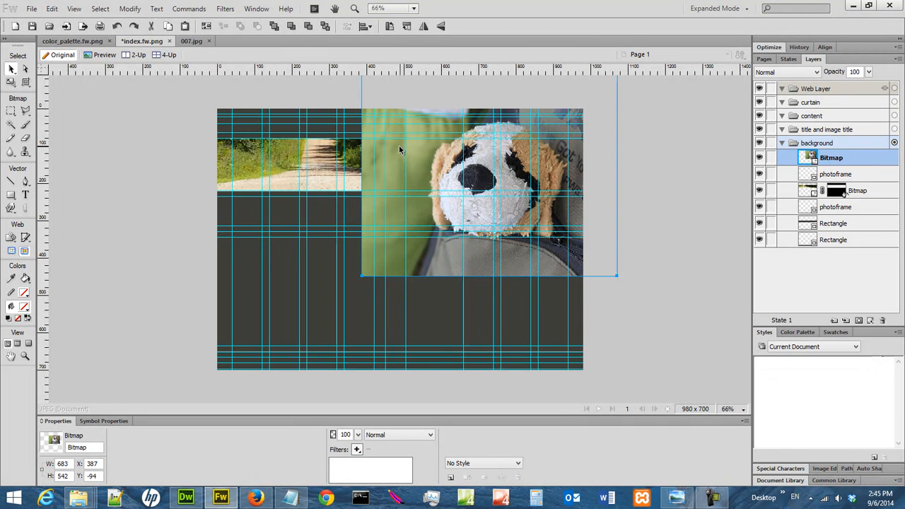
- Select the dog's head with an oval marquee about 549 × 439 px, using a feathered edge of 50
{"action": "left_click", "coordinate": [13, 111]}
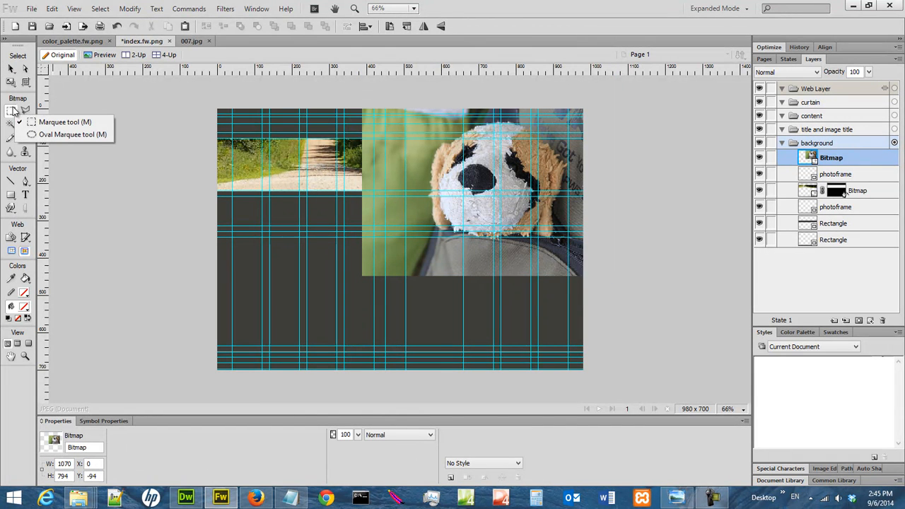
{"action": "left_click", "coordinate": [87, 134]}
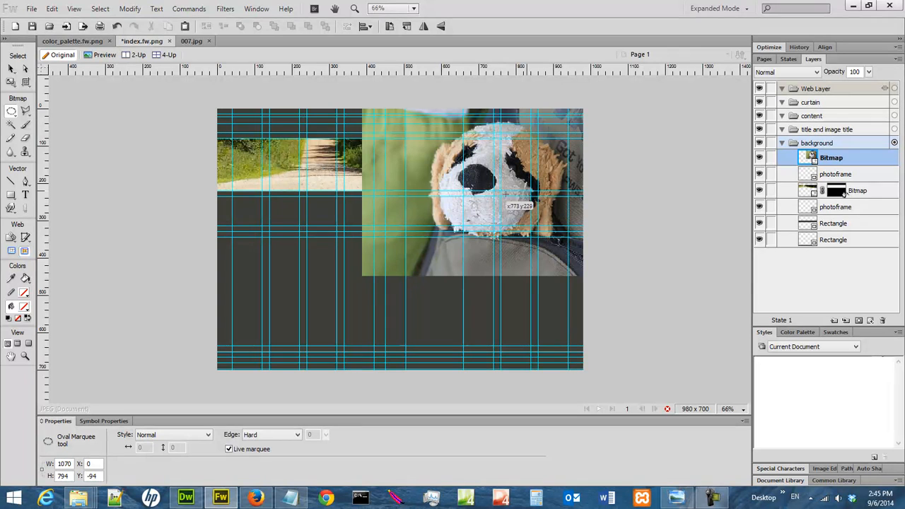
{"action": "left_click", "coordinate": [268, 436]}
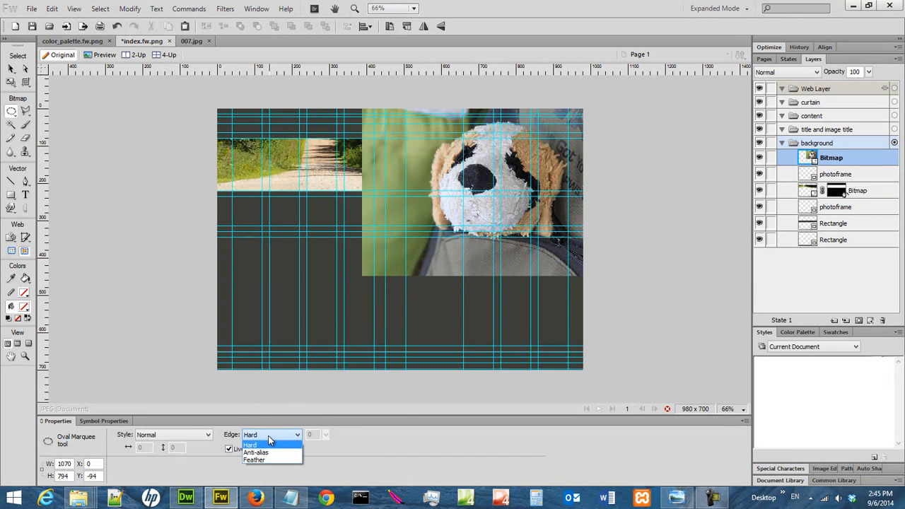
{"action": "left_click", "coordinate": [268, 460]}
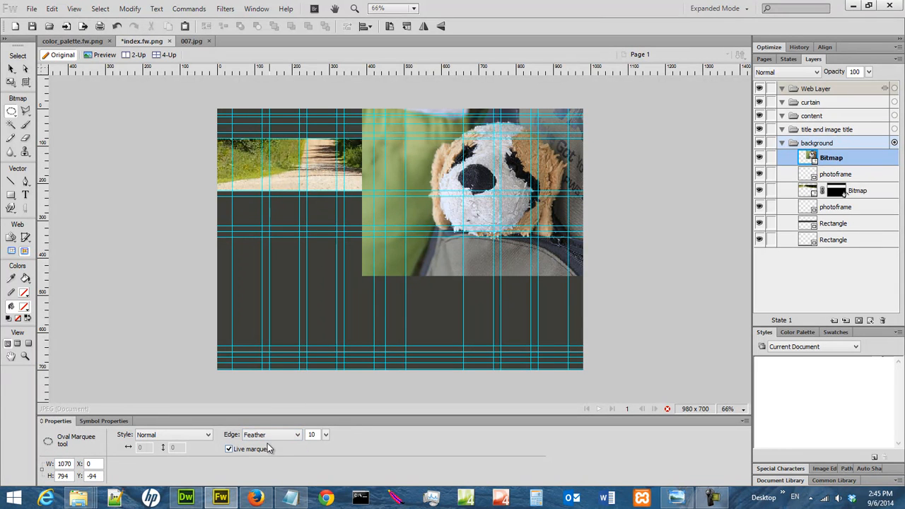
{"action": "left_click_drag", "start_coordinate": [328, 439], "coordinate": [329, 390]}
{"action": "left_click_drag", "start_coordinate": [392, 88], "coordinate": [622, 265]}
{"action": "left_click_drag", "start_coordinate": [416, 123], "coordinate": [588, 256]}
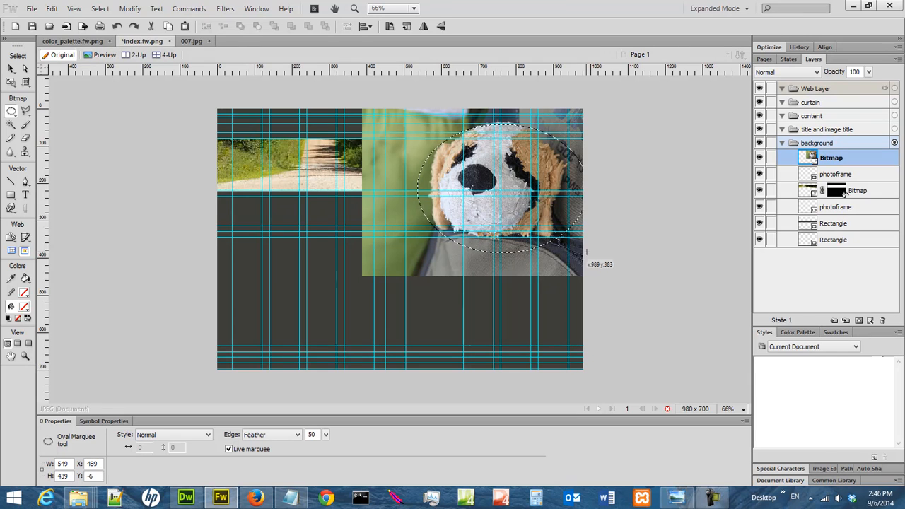
- Try cutting the feathered oval selection out of the dog photo, and undo the cut
{"action": "left_click", "coordinate": [52, 9]}
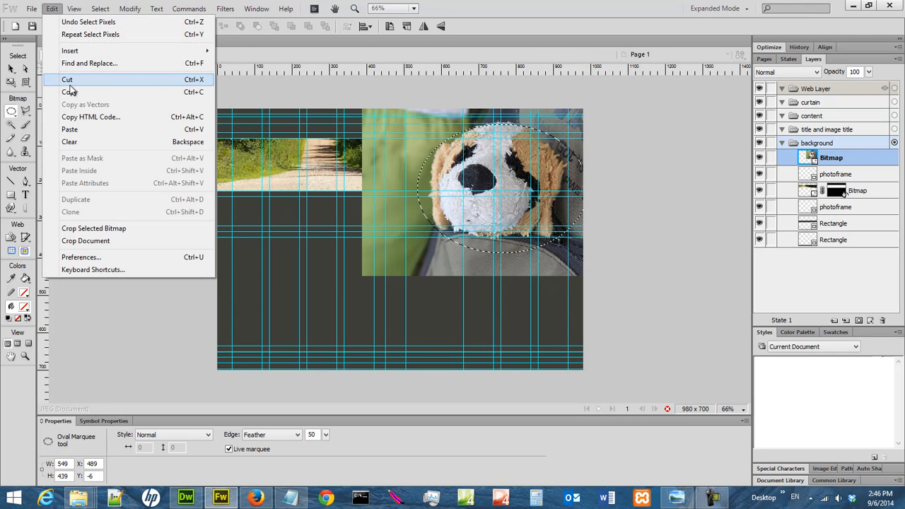
{"action": "left_click", "coordinate": [70, 83]}
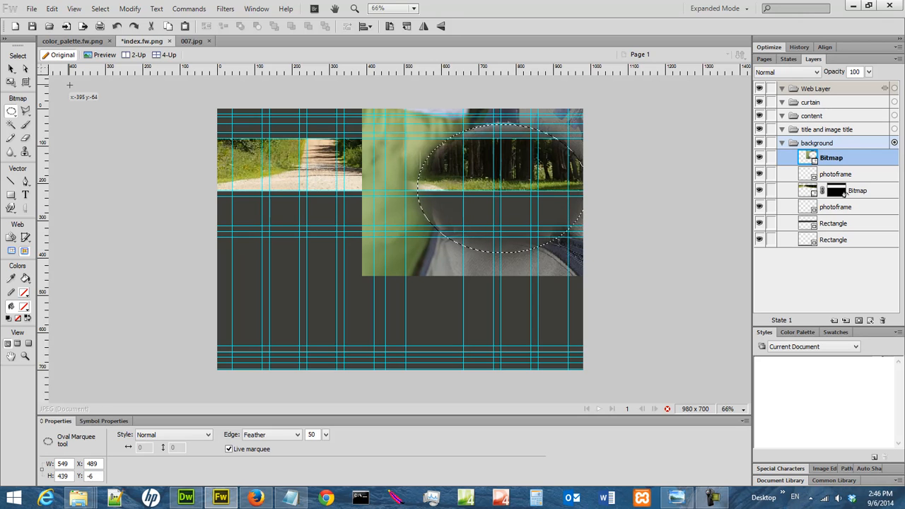
{"action": "left_click", "coordinate": [52, 9]}
{"action": "left_click", "coordinate": [76, 21]}
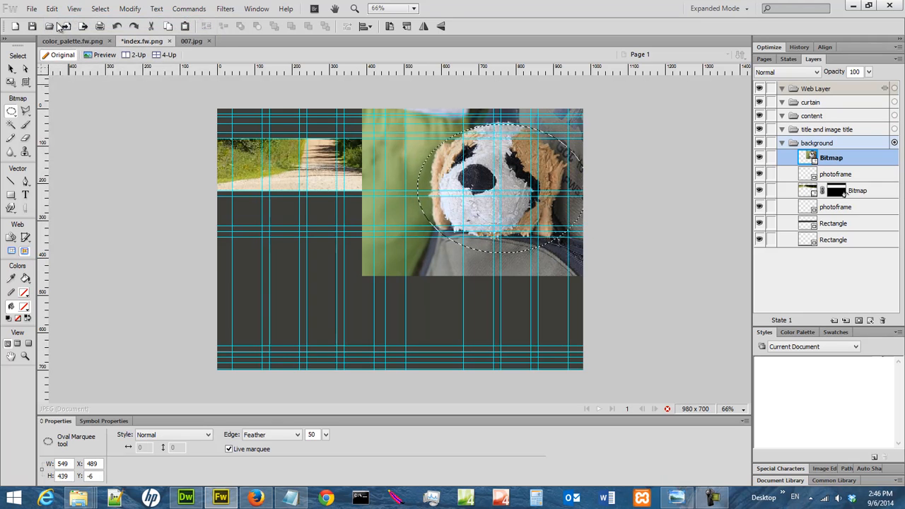
- Increase the feather to 80 and redraw the oval marquee around the dog's head at about 682 × 592 px
{"action": "left_click_drag", "start_coordinate": [326, 434], "coordinate": [328, 390]}
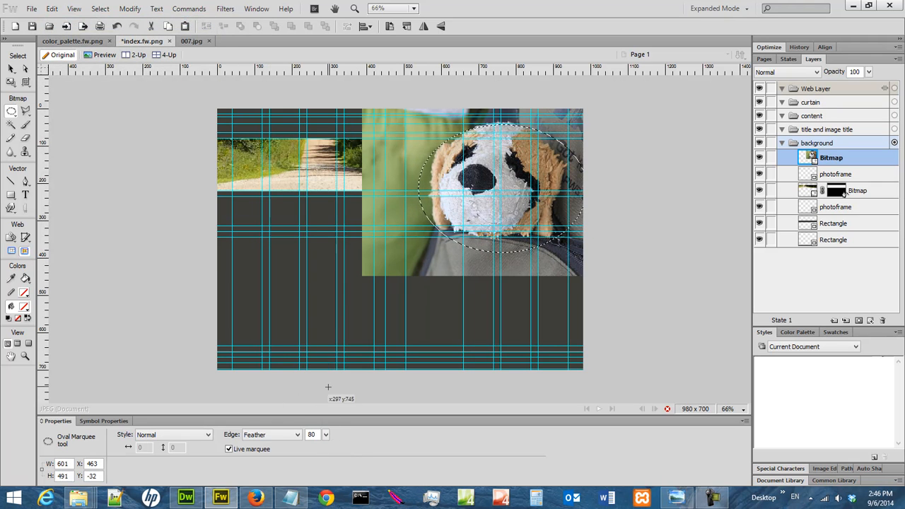
{"action": "left_click", "coordinate": [17, 112]}
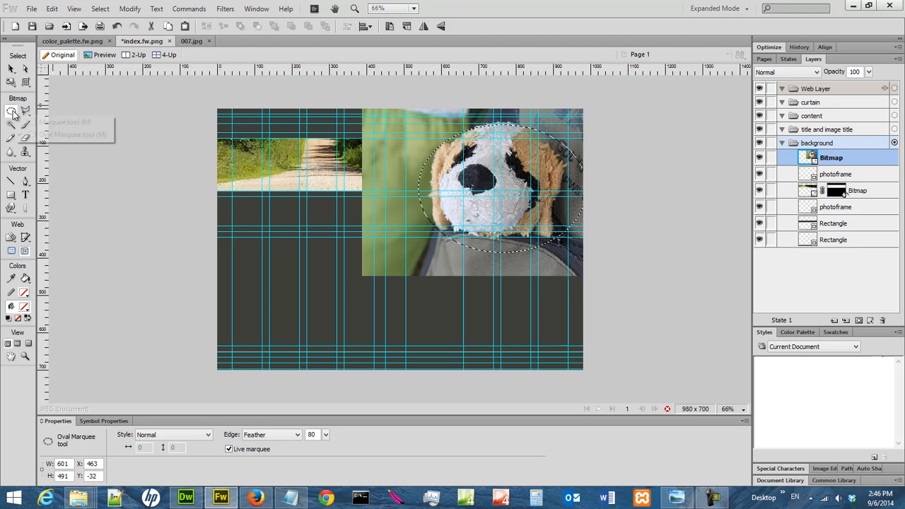
{"action": "left_click_drag", "start_coordinate": [389, 94], "coordinate": [603, 267]}
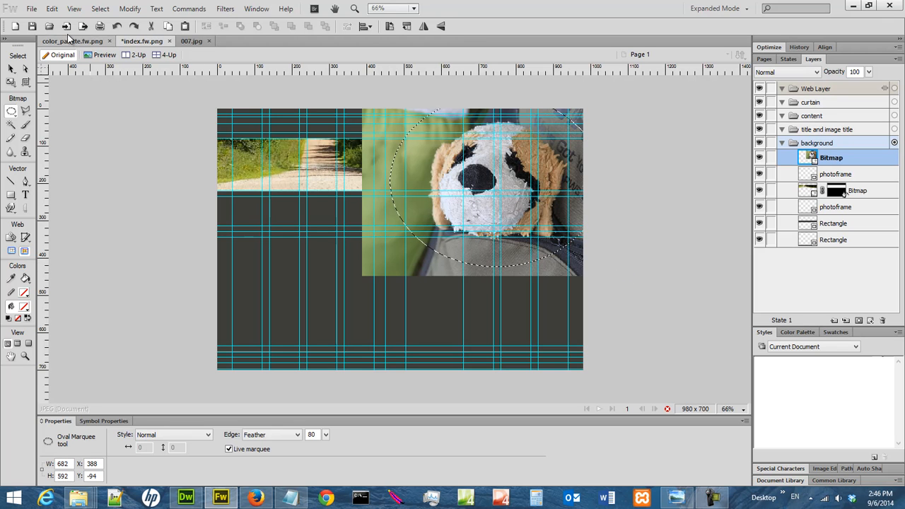
- Replace the dog photo with its feathered oval cutout by cutting the selection, deleting the leftover photo and pasting the cutout back
{"action": "left_click", "coordinate": [52, 8]}
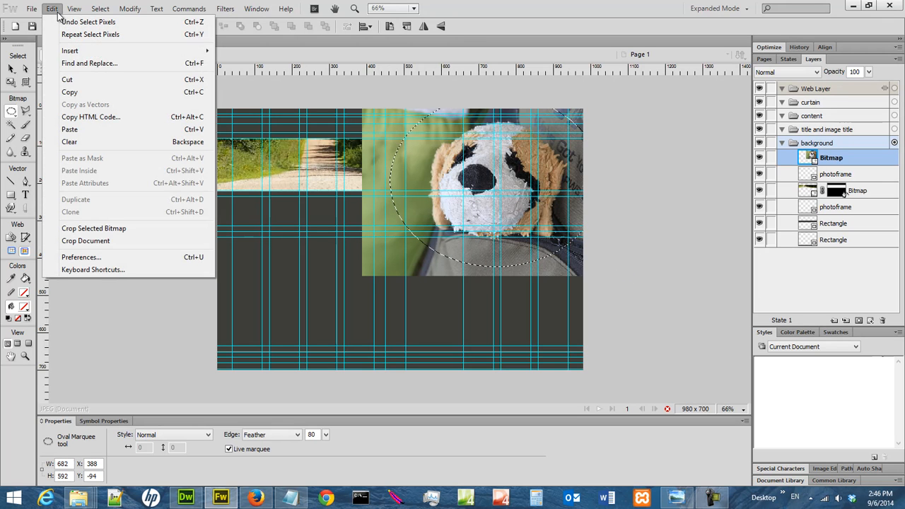
{"action": "left_click", "coordinate": [69, 79]}
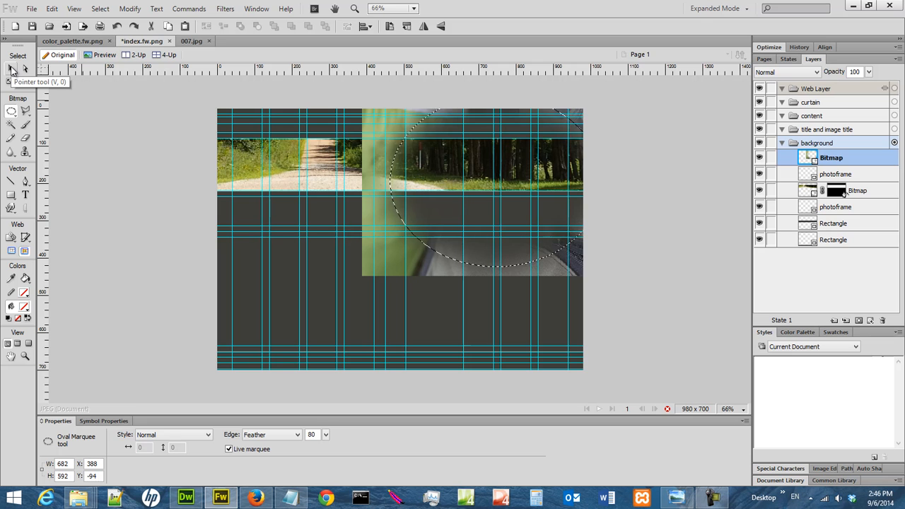
{"action": "left_click", "coordinate": [11, 69]}
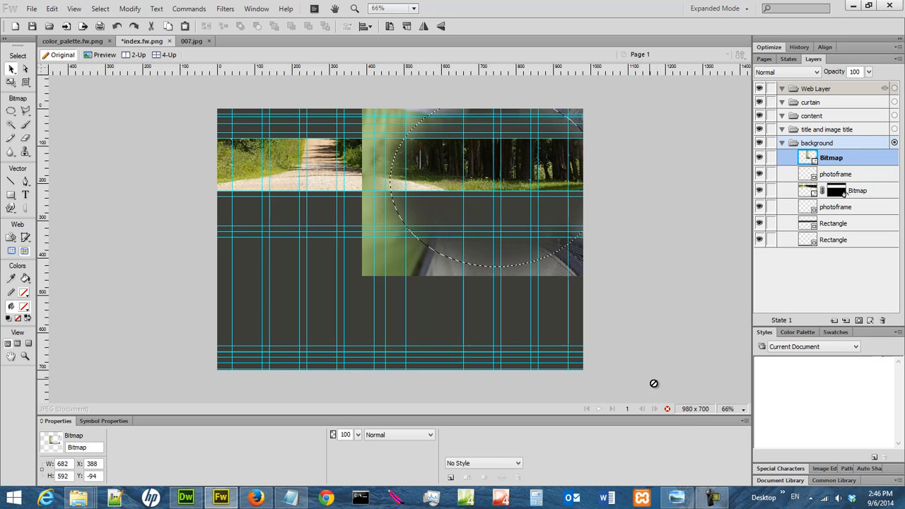
{"action": "left_click", "coordinate": [668, 409]}
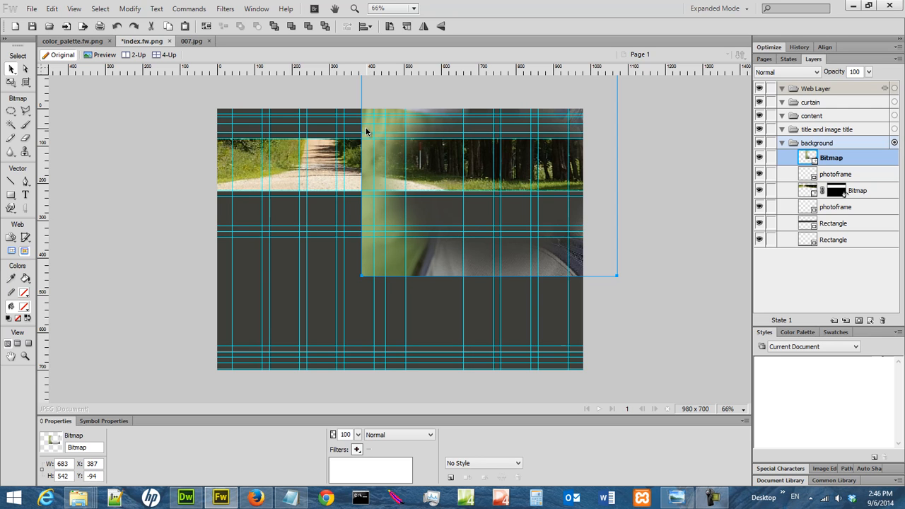
{"action": "key", "text": "Delete"}
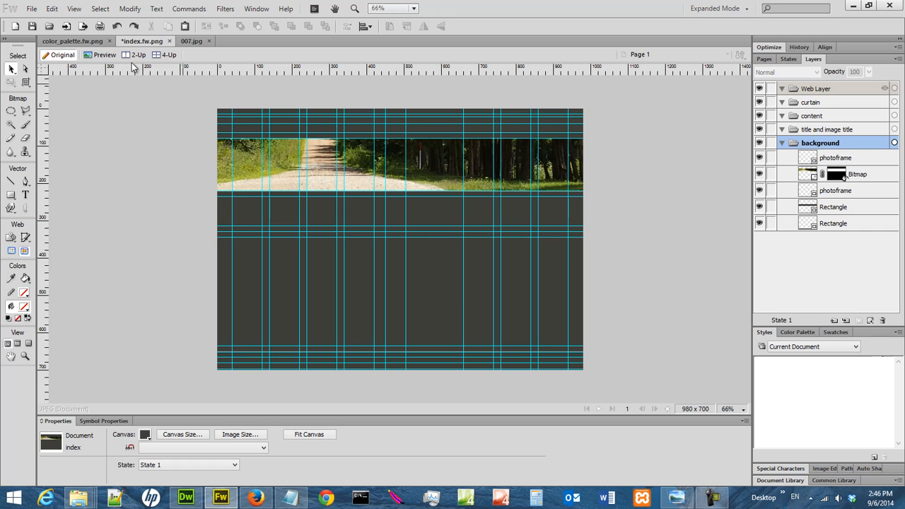
{"action": "left_click", "coordinate": [52, 8]}
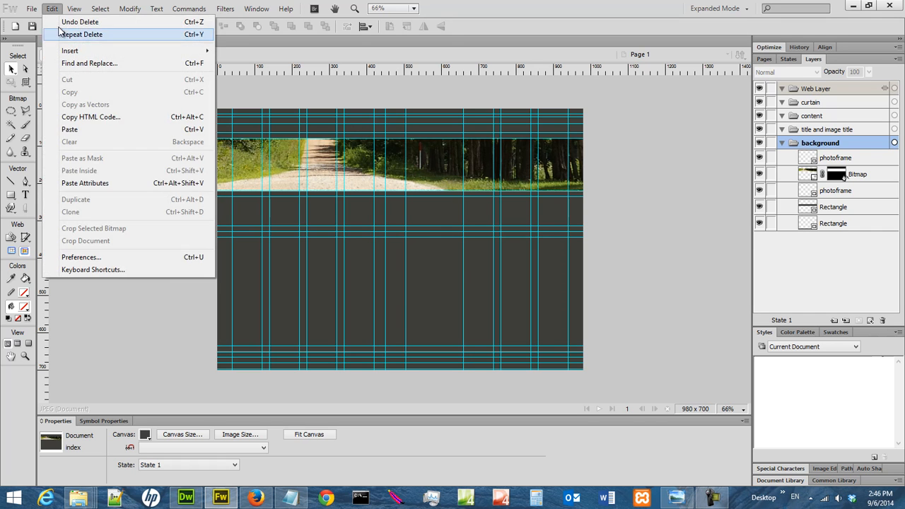
{"action": "left_click", "coordinate": [85, 129]}
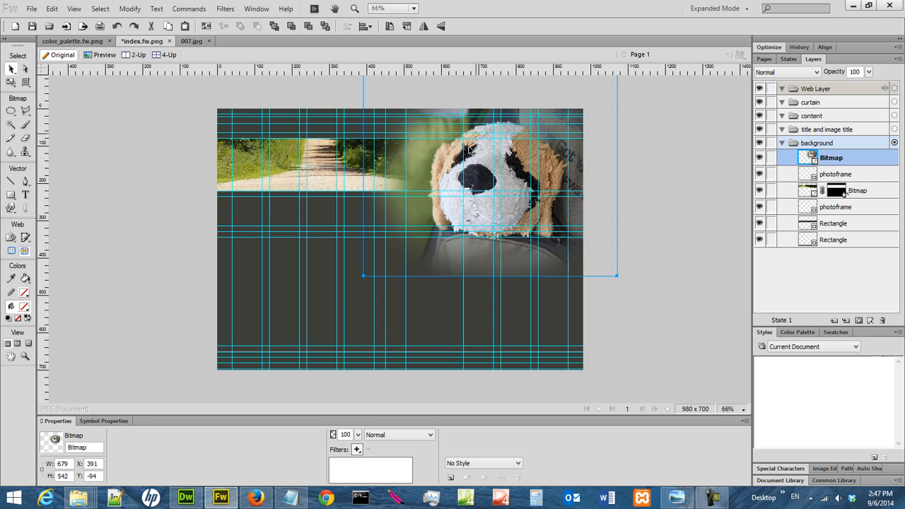
- Shift the feathered dog cutout to about X 450, Y -97 and cut it to the clipboard
{"action": "left_click_drag", "start_coordinate": [481, 164], "coordinate": [506, 163]}
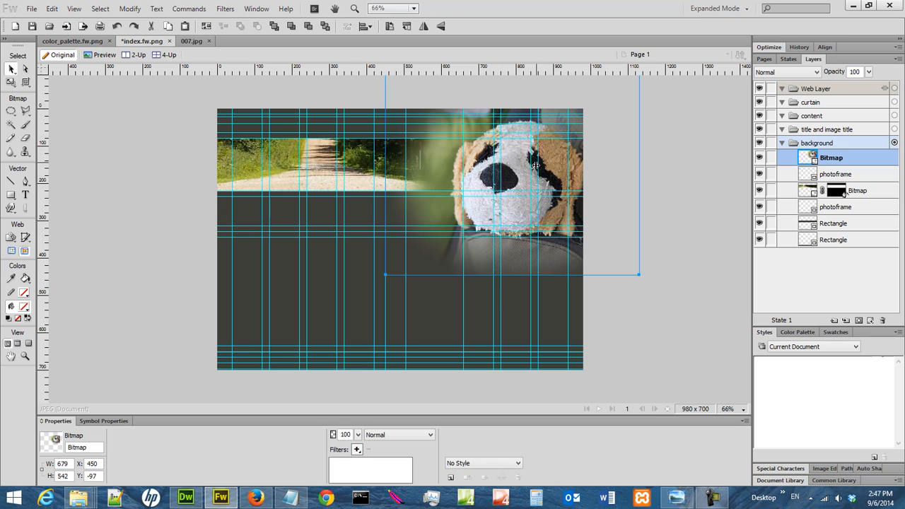
{"action": "left_click", "coordinate": [52, 9]}
{"action": "left_click", "coordinate": [68, 80]}
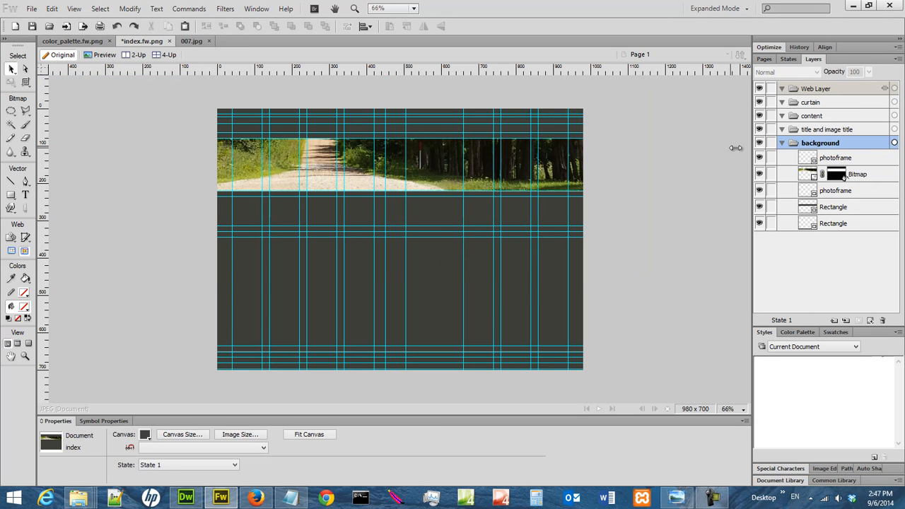
- Try a plain paste of the dog cutout with the topmost photoframe rectangle selected, and undo the paste
{"action": "left_click", "coordinate": [839, 160]}
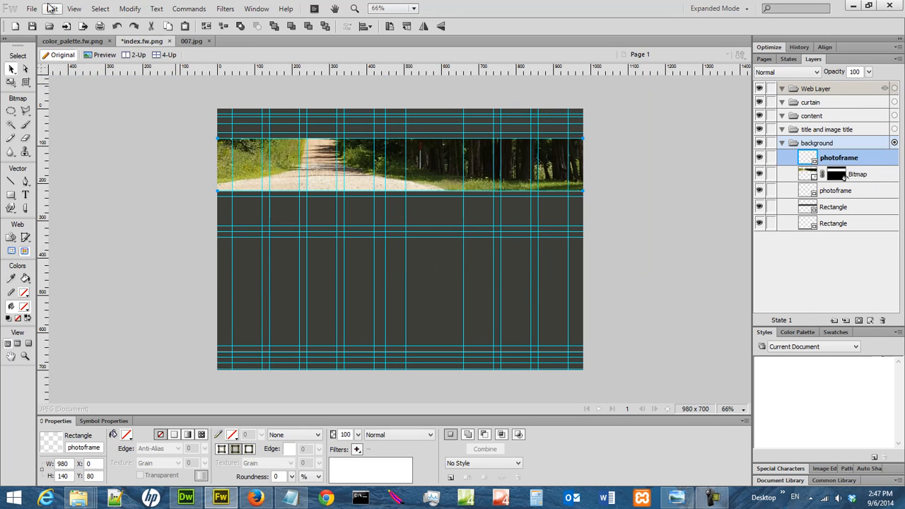
{"action": "left_click", "coordinate": [53, 9]}
{"action": "left_click", "coordinate": [87, 128]}
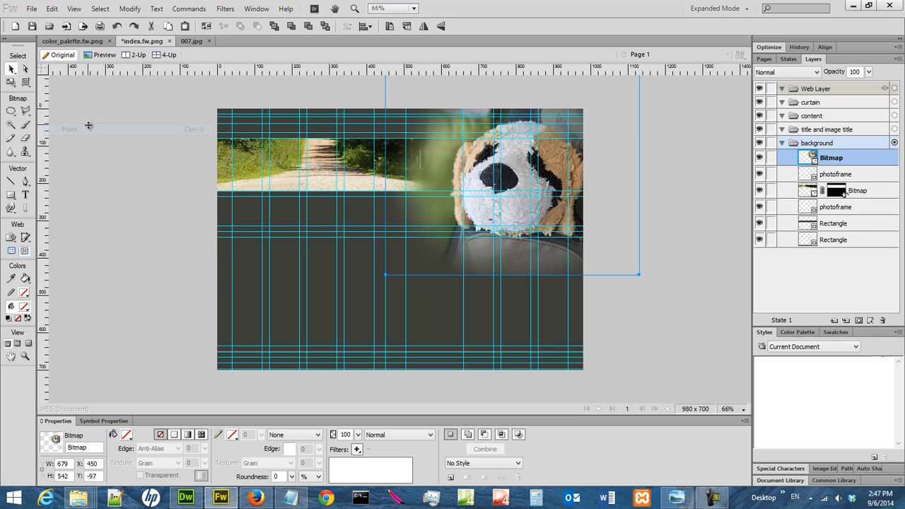
{"action": "left_click", "coordinate": [52, 8]}
{"action": "left_click", "coordinate": [71, 22]}
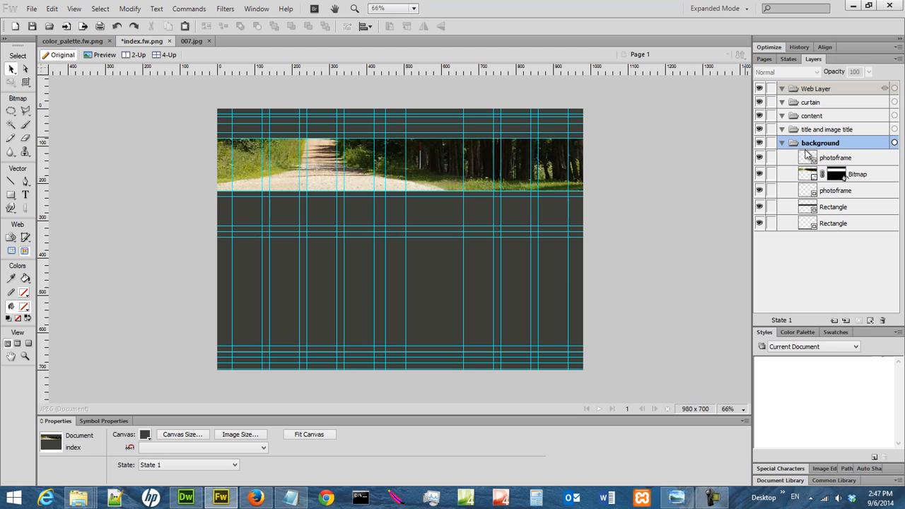
- Paste the dog cutout inside the topmost photoframe rectangle of the background layer
{"action": "left_click", "coordinate": [839, 158]}
{"action": "left_click", "coordinate": [52, 9]}
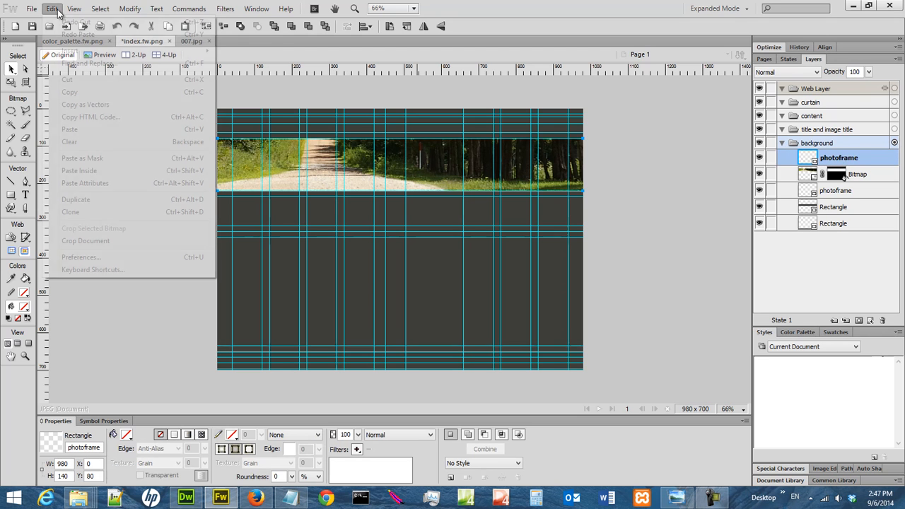
{"action": "left_click", "coordinate": [140, 173]}
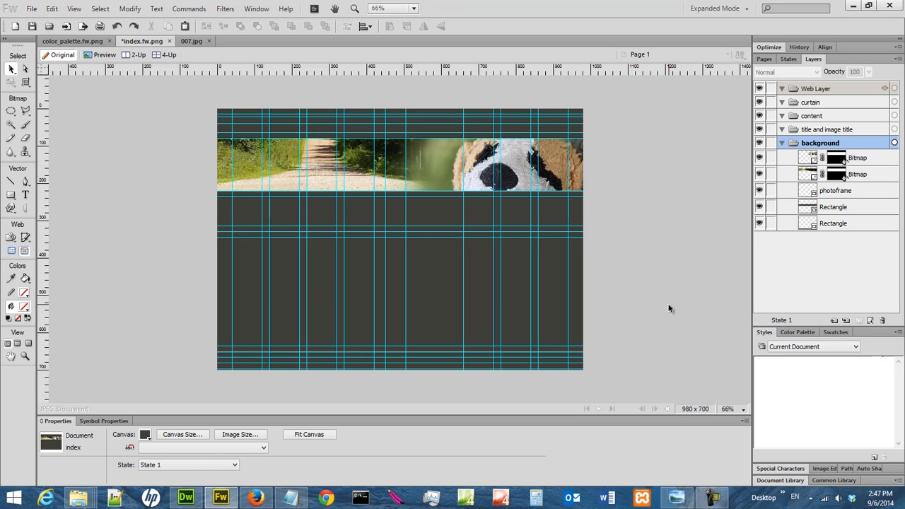
- Save index.fw.png with the blended banner and close the 007.jpg document
{"action": "left_click", "coordinate": [743, 408]}
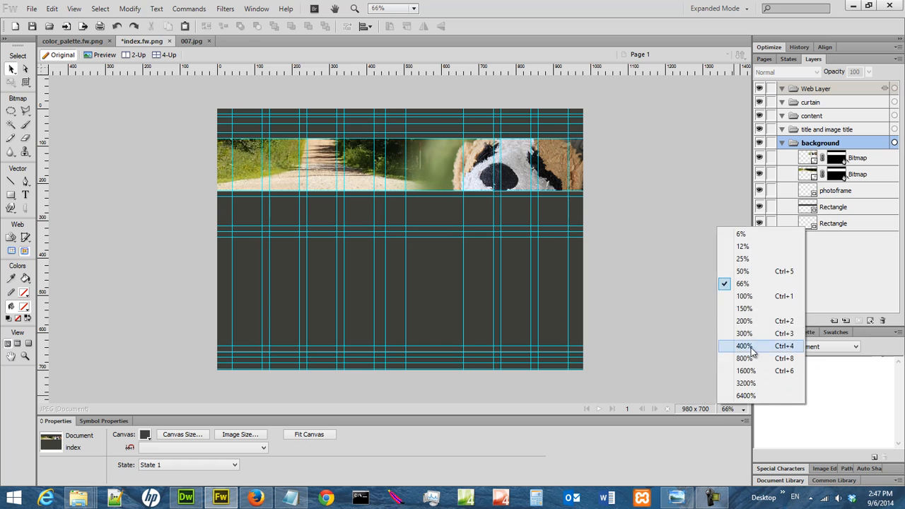
{"action": "left_click", "coordinate": [751, 297]}
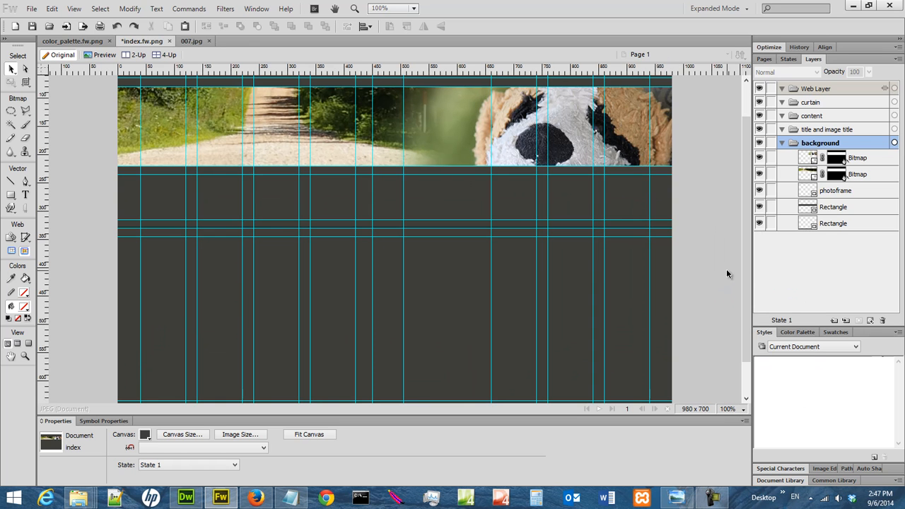
{"action": "scroll", "coordinate": [744, 275], "scroll_direction": "up", "scroll_amount": 2}
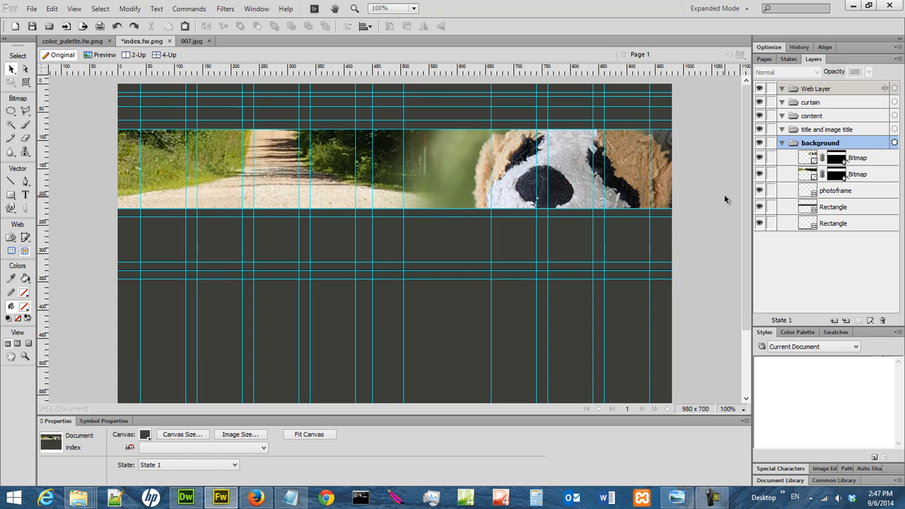
{"action": "left_click", "coordinate": [32, 26]}
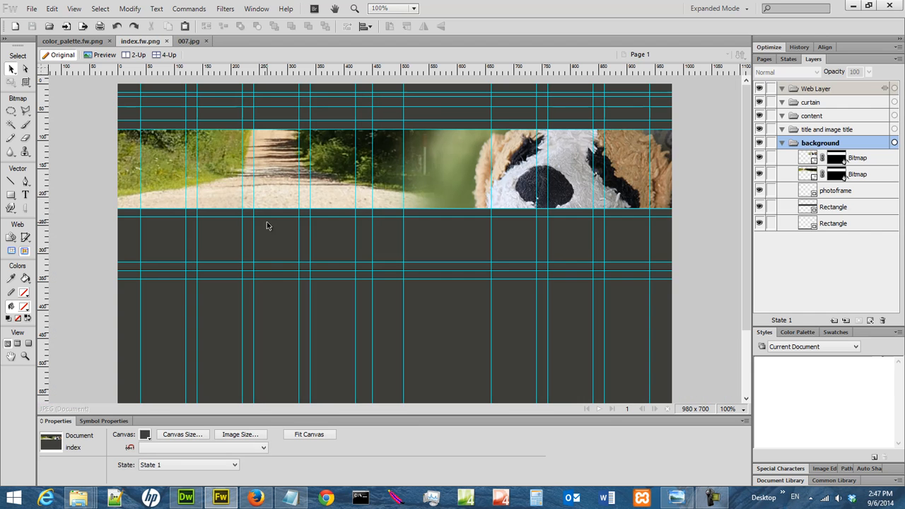
{"action": "left_click", "coordinate": [191, 41]}
{"action": "left_click", "coordinate": [206, 41]}
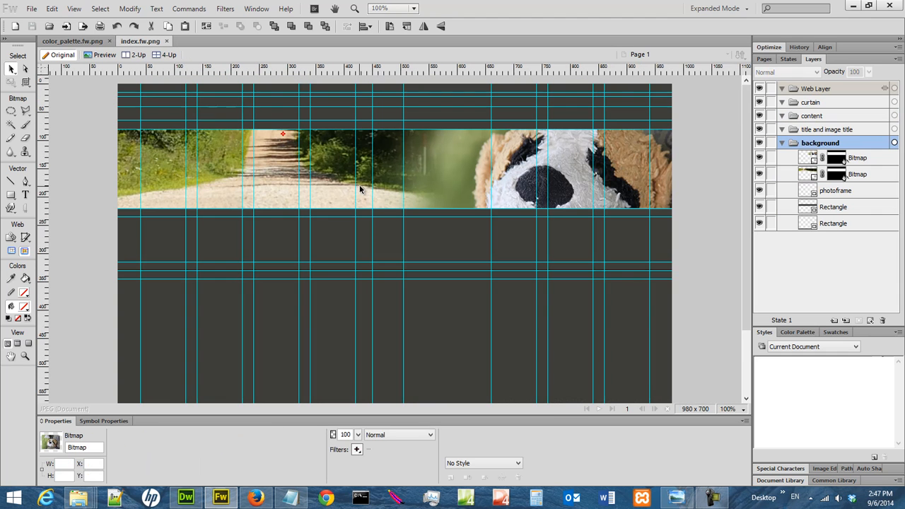